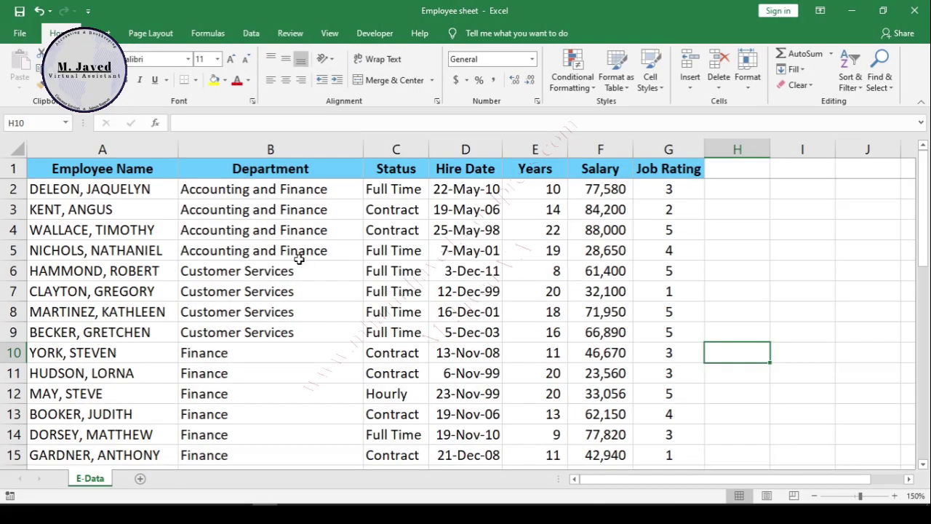
Enter a =PROPER formula for the first employee name in a helper cell in column H.
click(135, 189)
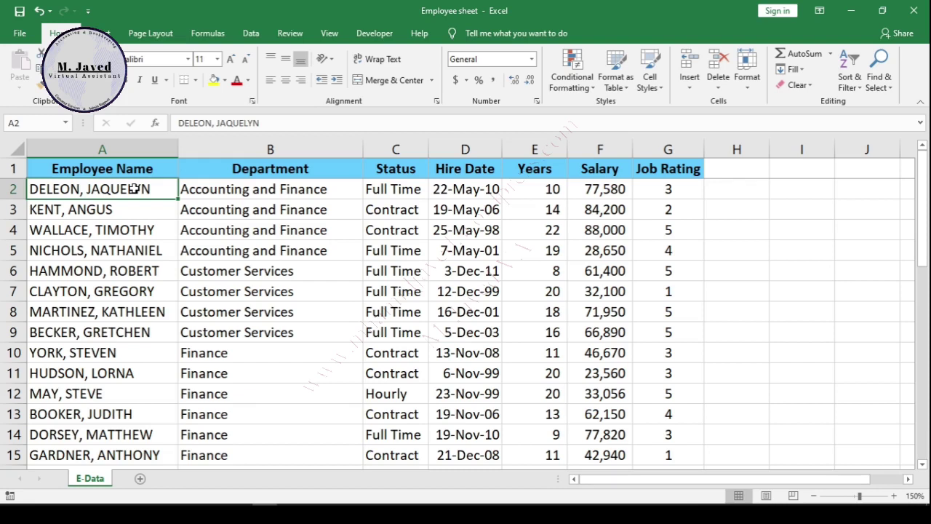
click(744, 190)
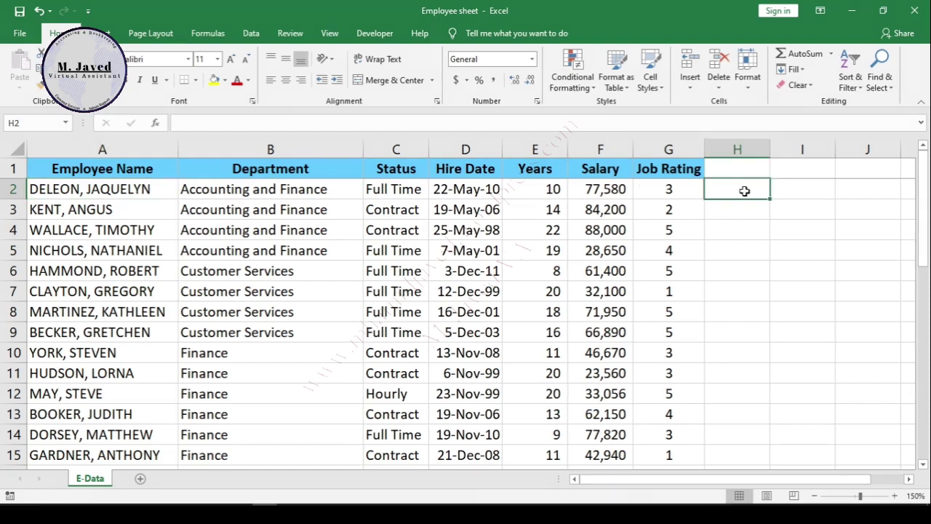
text(=sum)
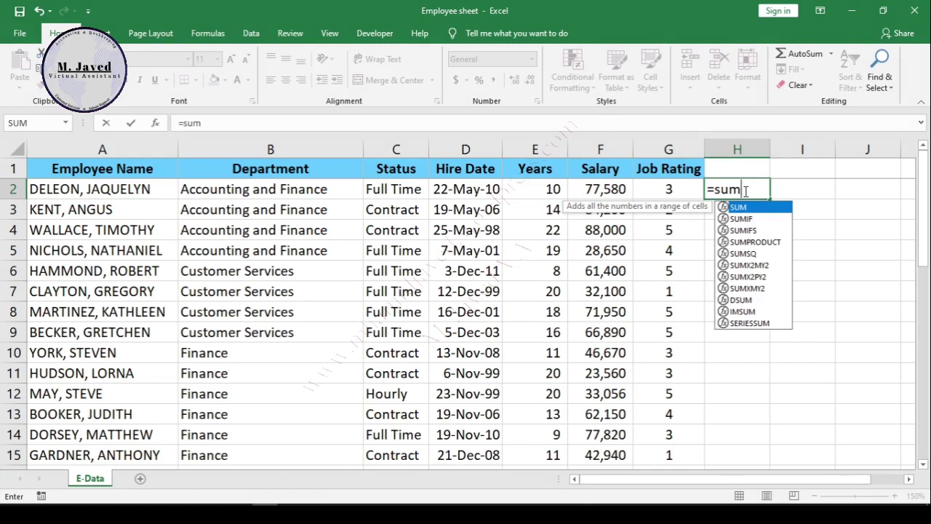
key(BackSpace)
key(BackSpace)
key(BackSpace)
text(Proper)
key(Tab)
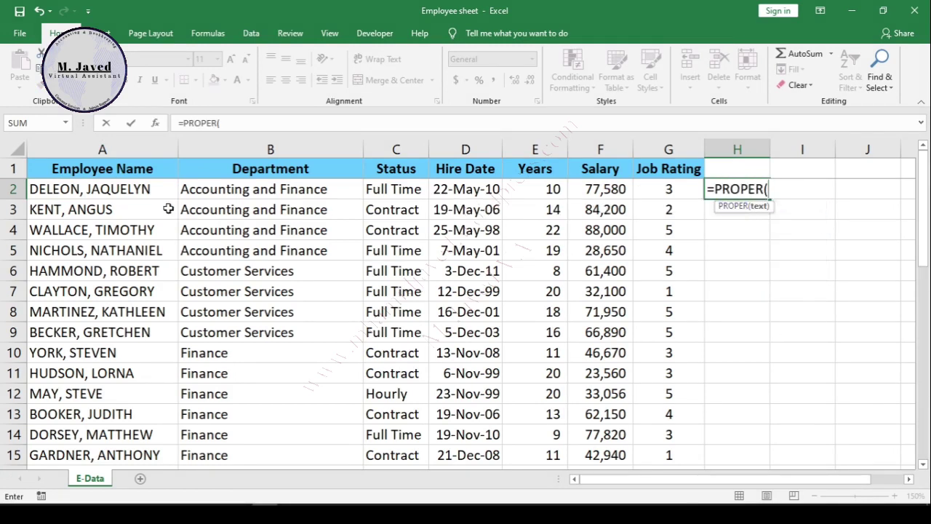
click(145, 191)
text())
key(Return)
Fill the PROPER formula down column H, then undo it.
click(745, 190)
double_click(771, 198)
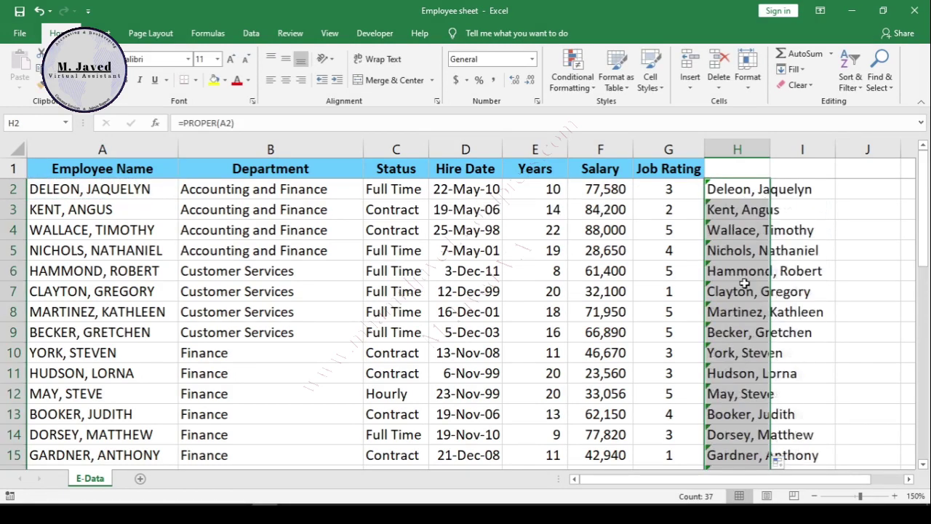
key(ctrl+z)
key(ctrl+z)
click(744, 272)
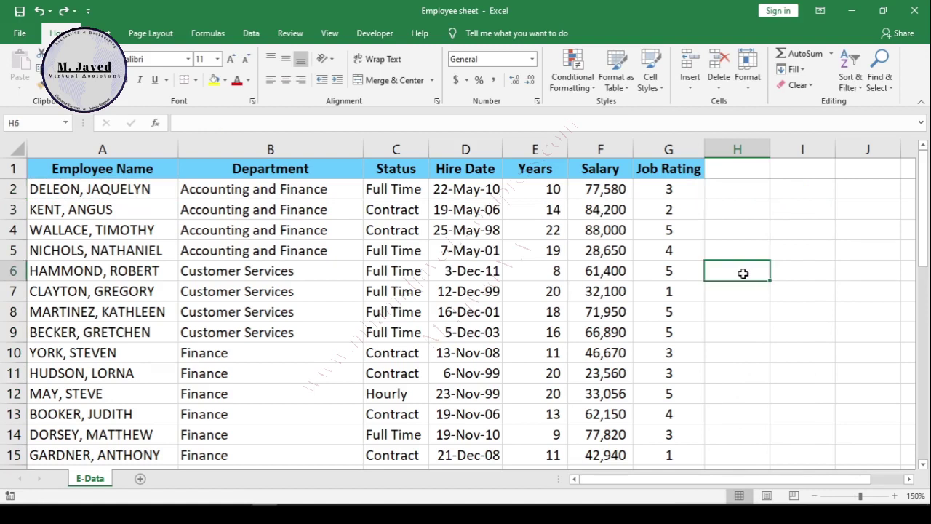
Delete the Department column, then restore it with undo.
click(242, 230)
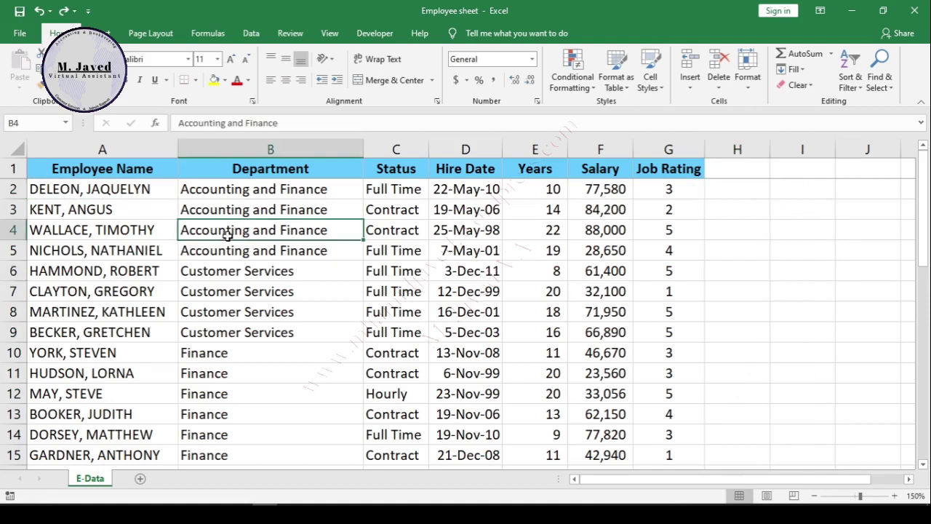
click(235, 147)
right_click(236, 148)
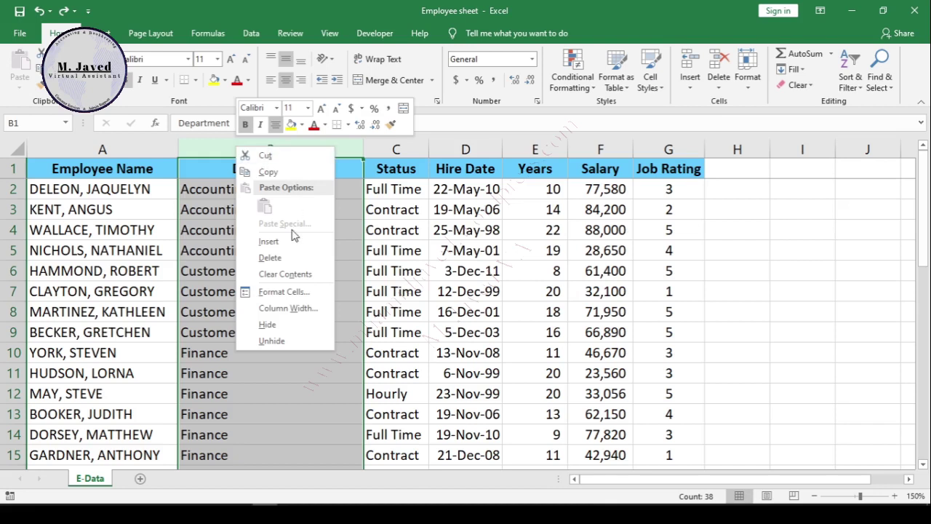
click(286, 259)
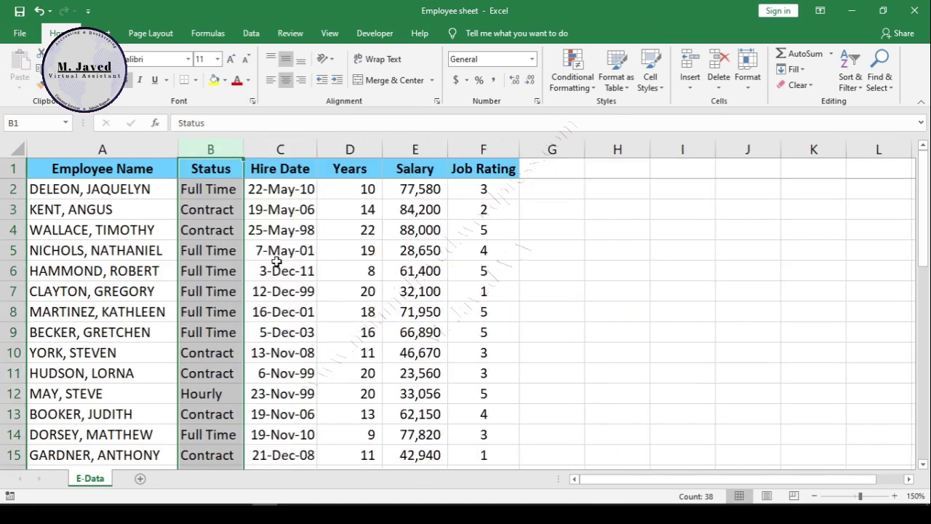
key(ctrl+z)
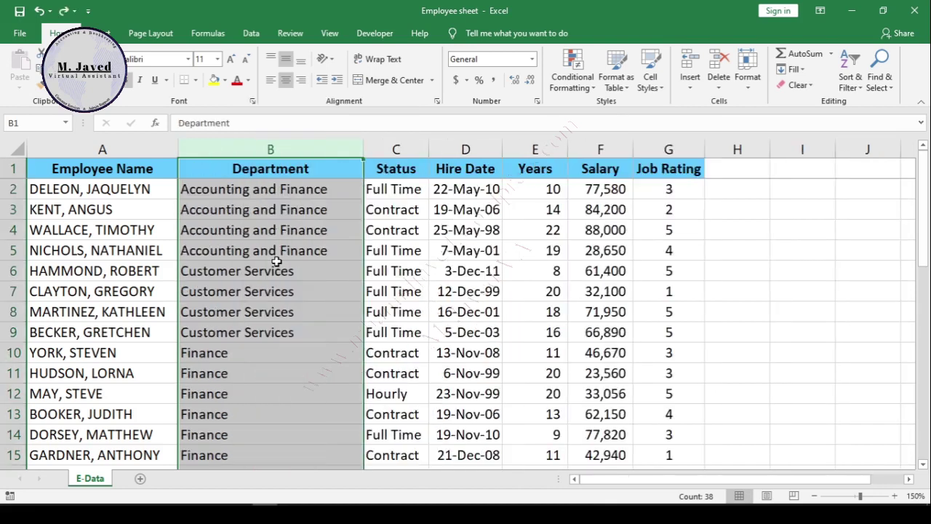
Insert an empty column B before Department and copy the 'Employee Name' header into it.
right_click(254, 151)
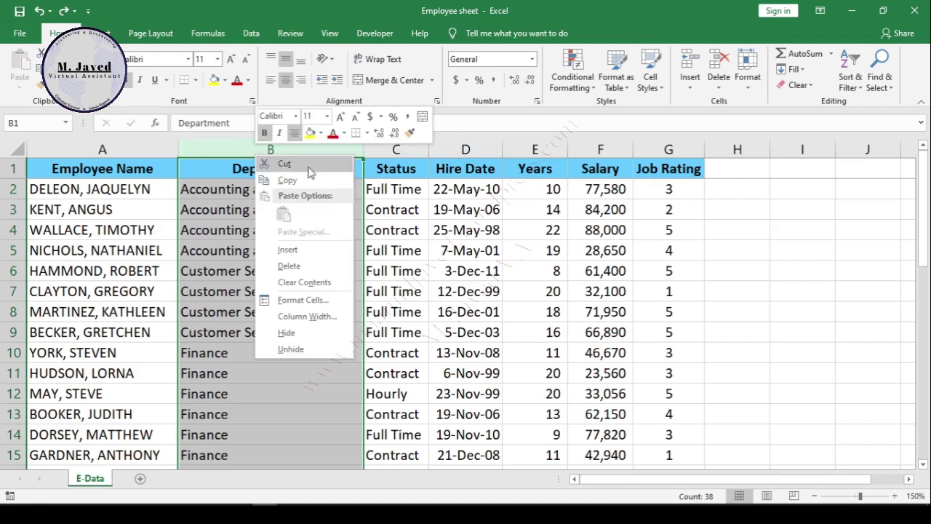
click(317, 251)
click(256, 251)
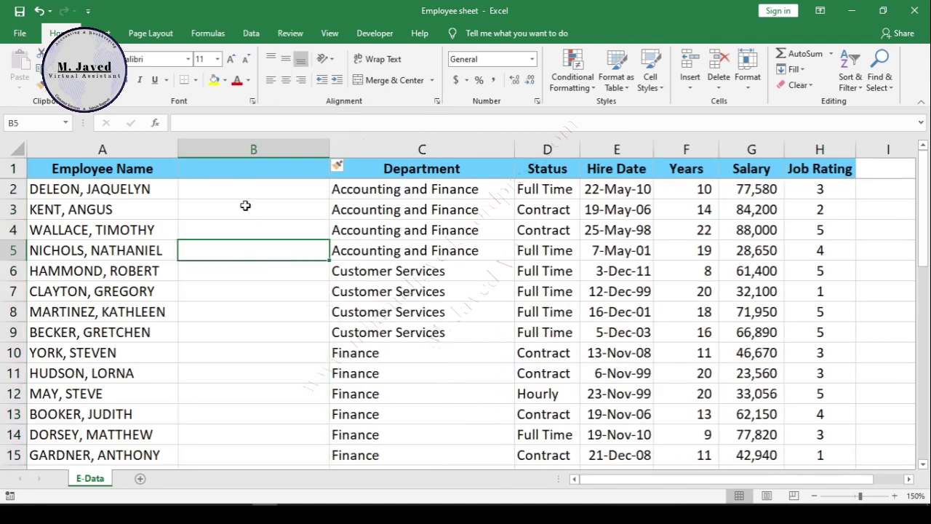
click(240, 172)
click(148, 166)
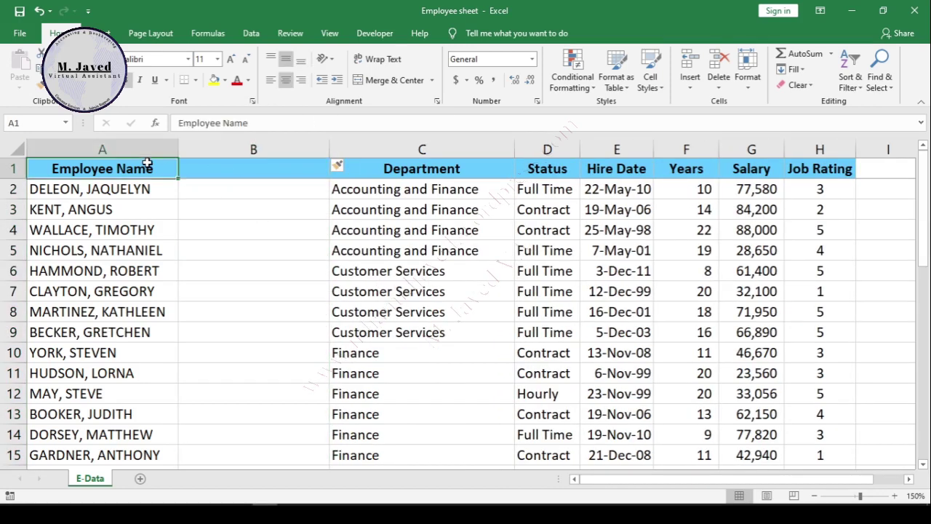
key(ctrl+c)
click(204, 166)
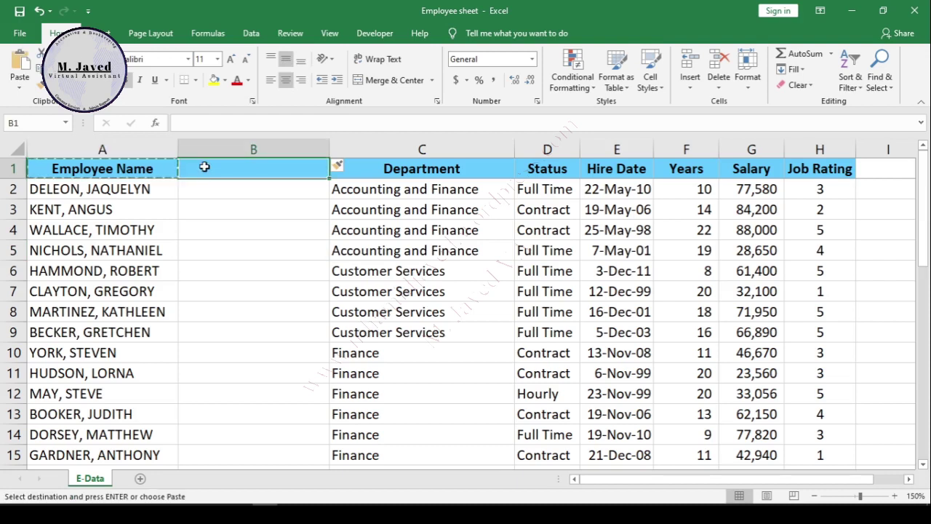
key(ctrl+v)
click(236, 191)
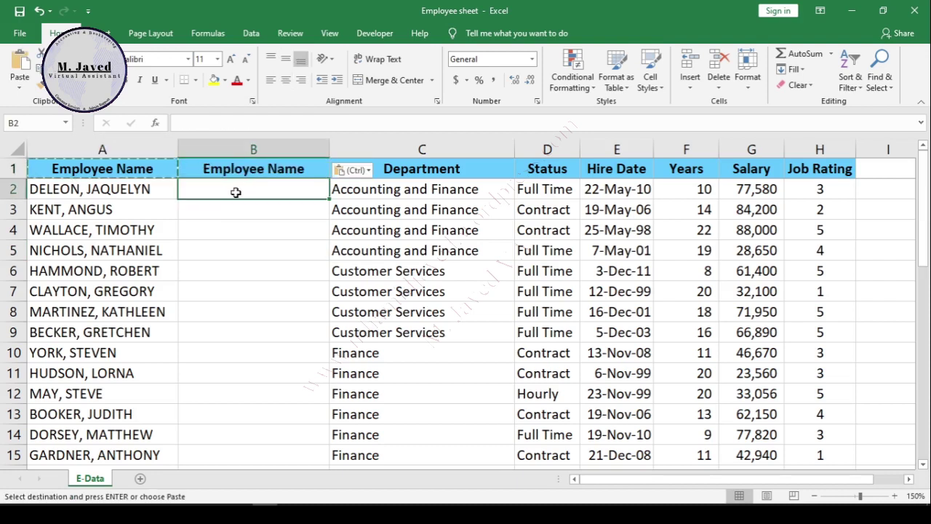
Enter =PROPER(A2) in B2 and fill it down column B for every employee name.
text(=)
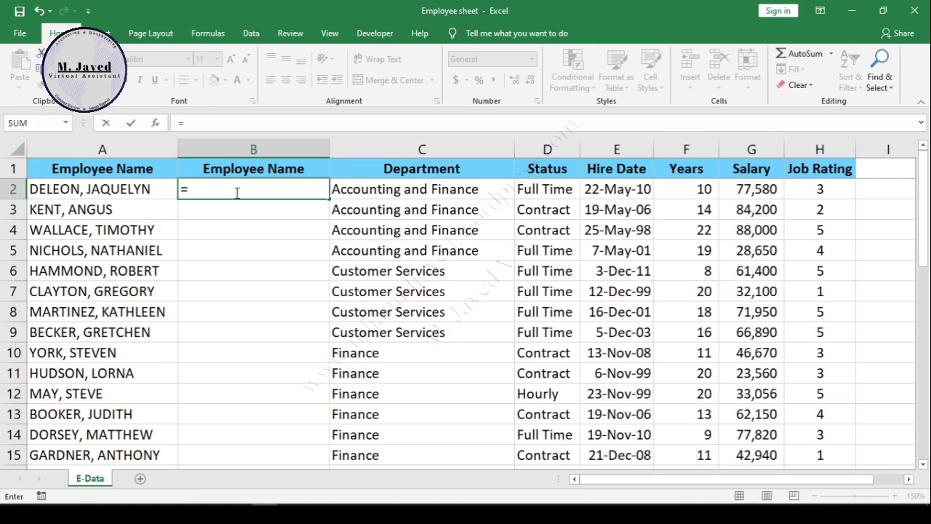
text(pr)
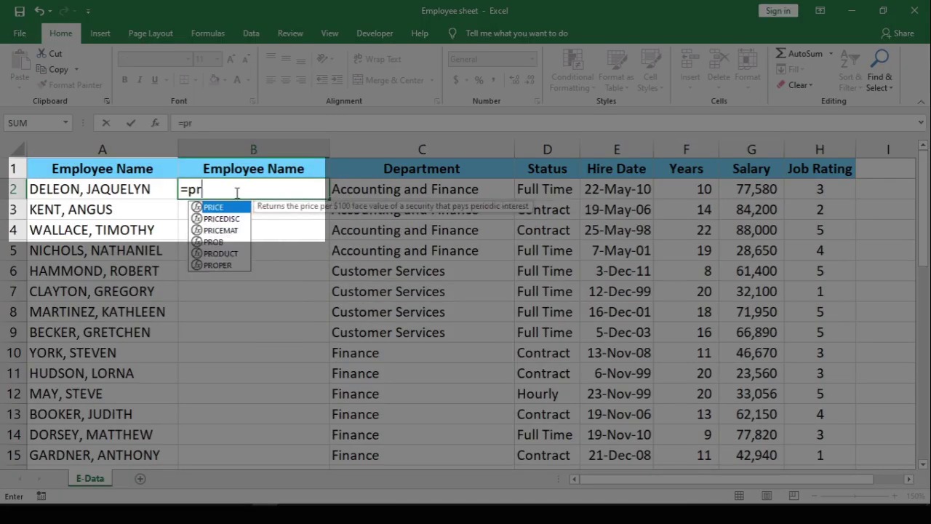
text(o)
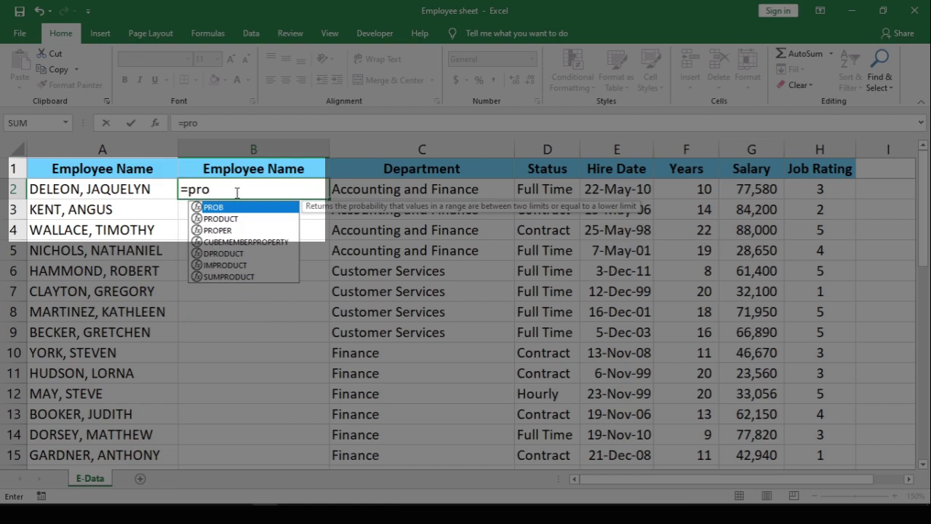
text(per)
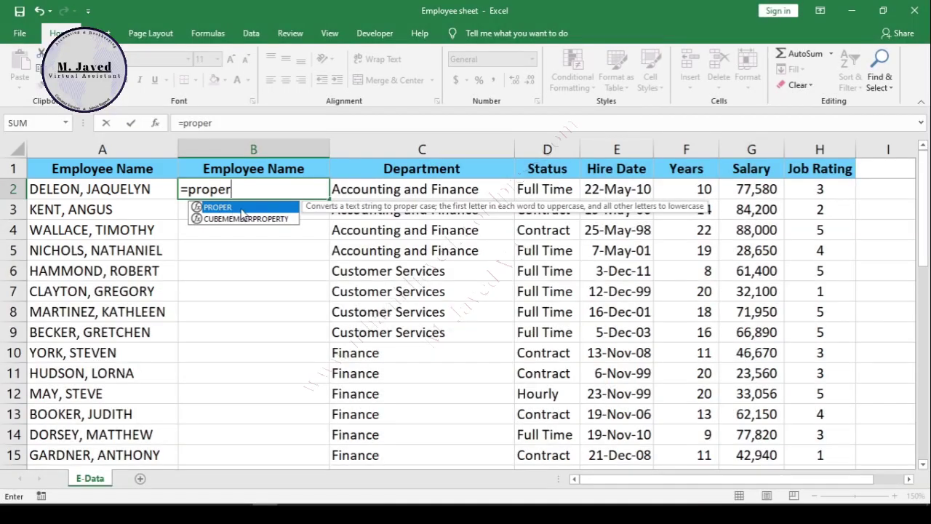
double_click(229, 210)
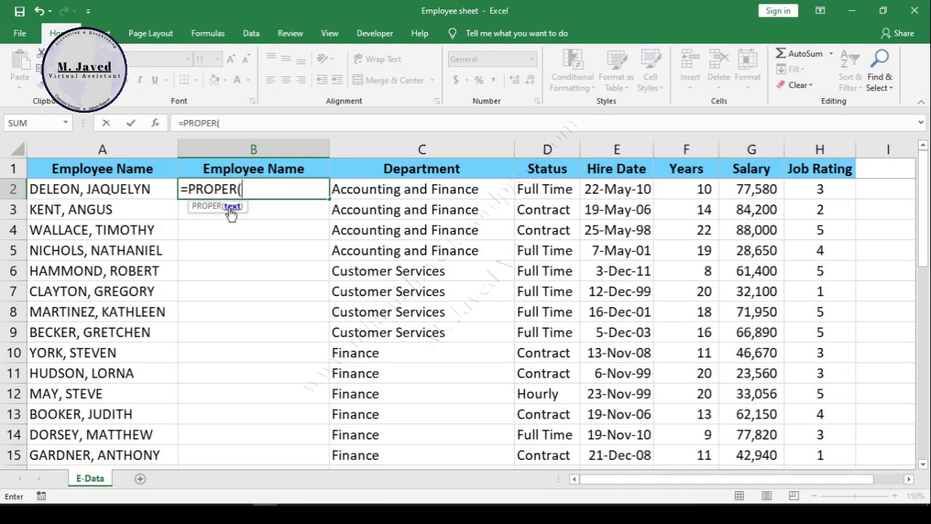
click(95, 189)
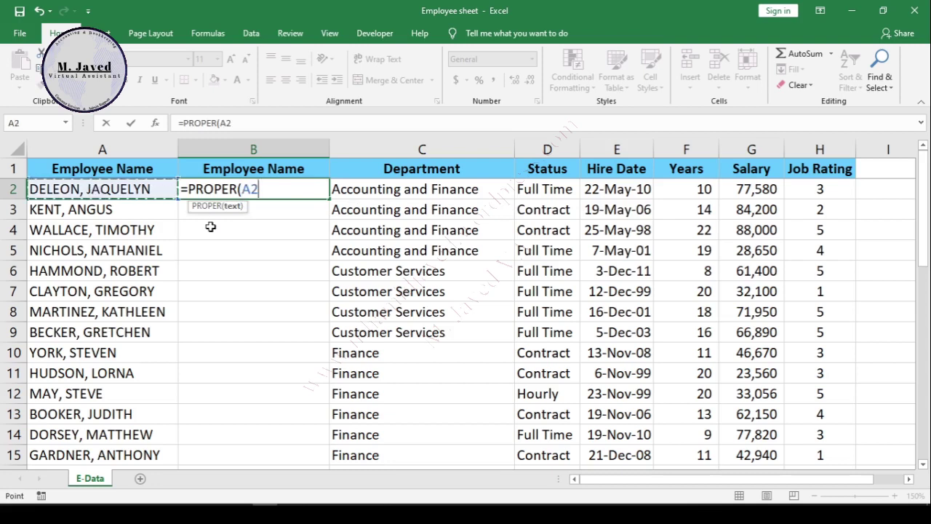
text())
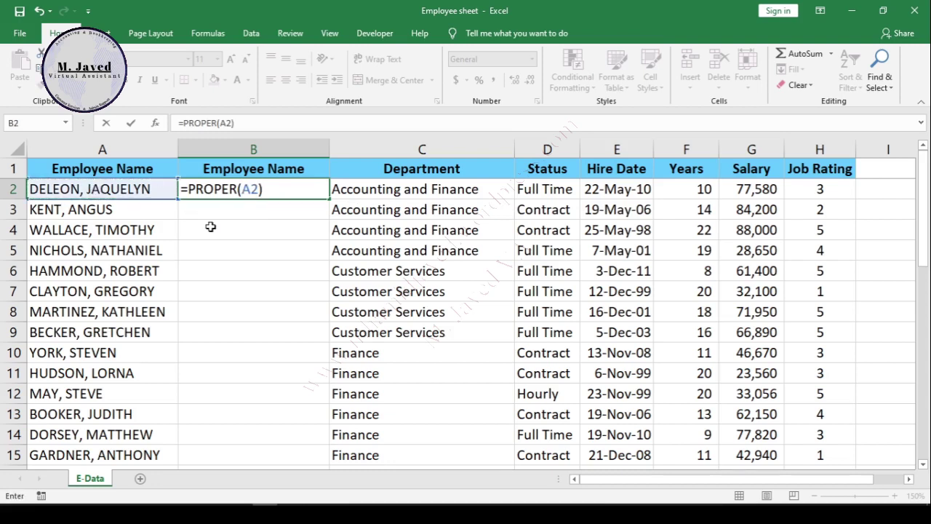
key(Return)
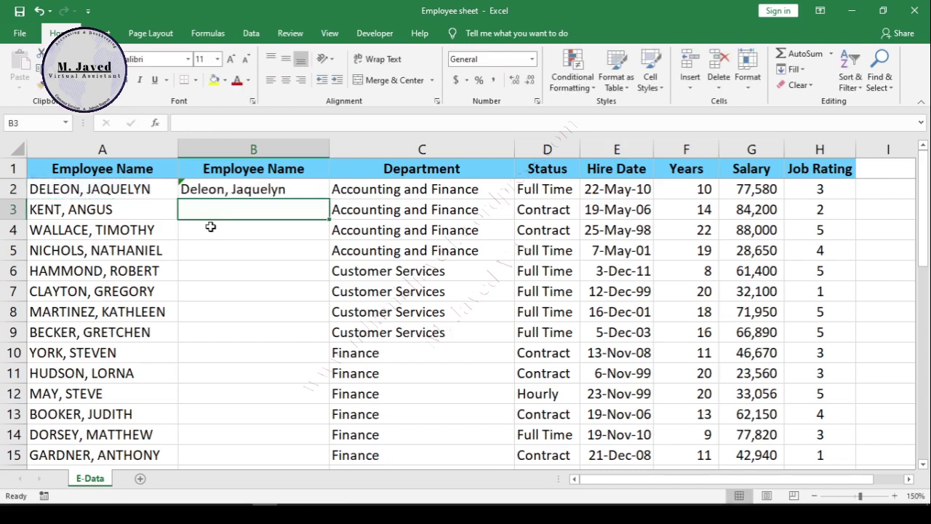
click(225, 188)
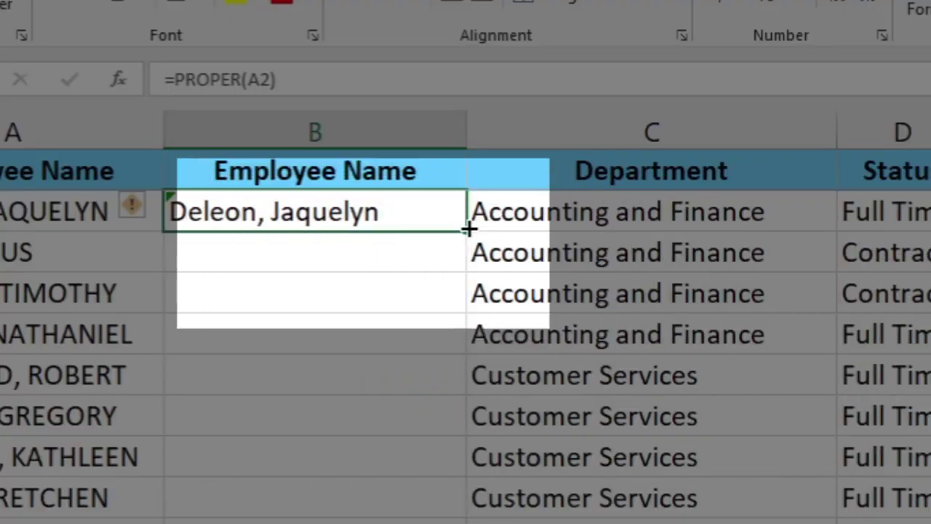
double_click(466, 228)
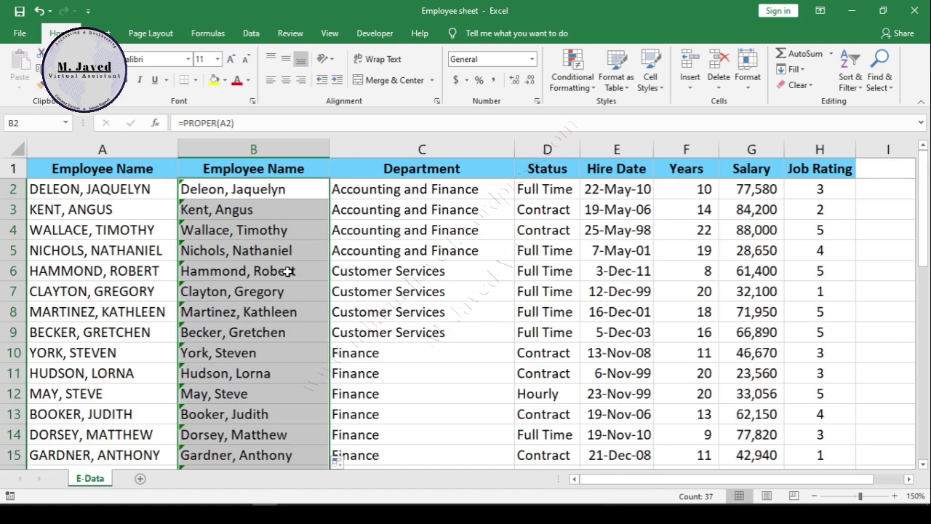
scroll(288, 271, down, 13)
scroll(283, 277, up, 6)
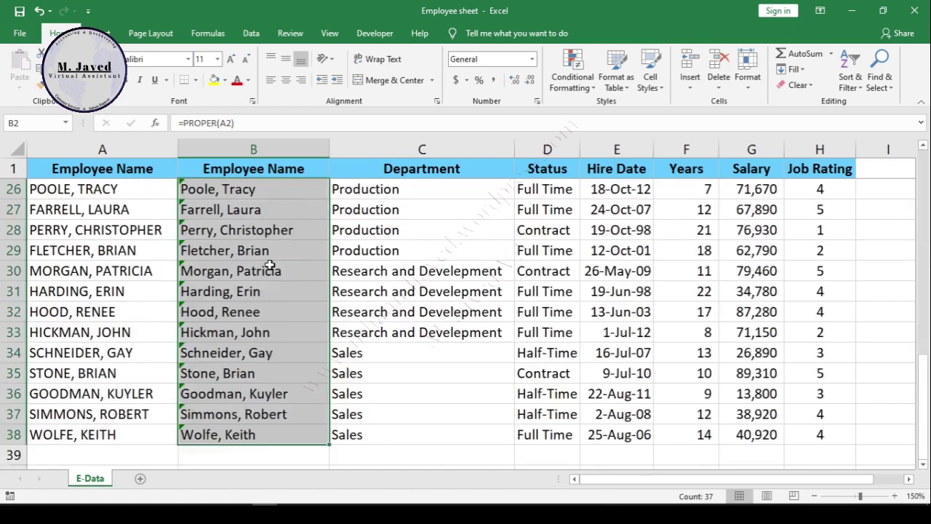
scroll(286, 288, down, 3)
scroll(302, 270, up, 10)
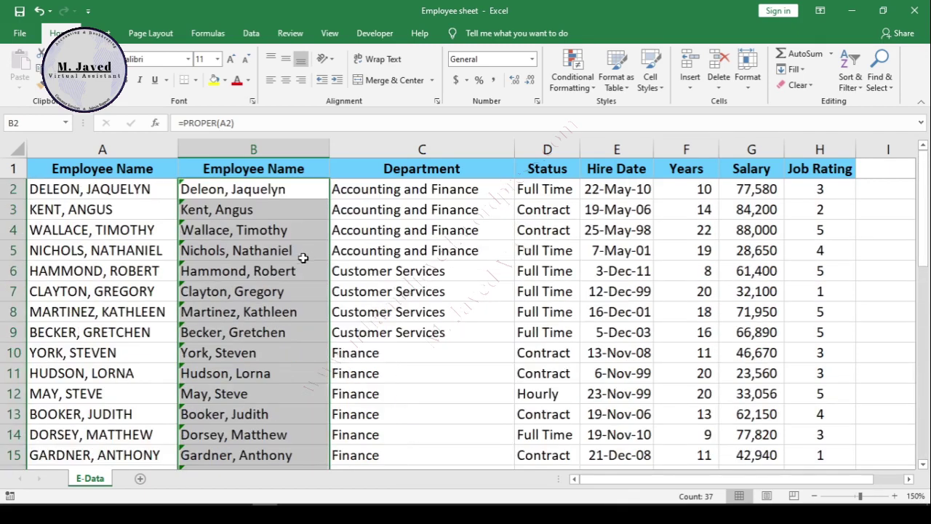
click(293, 231)
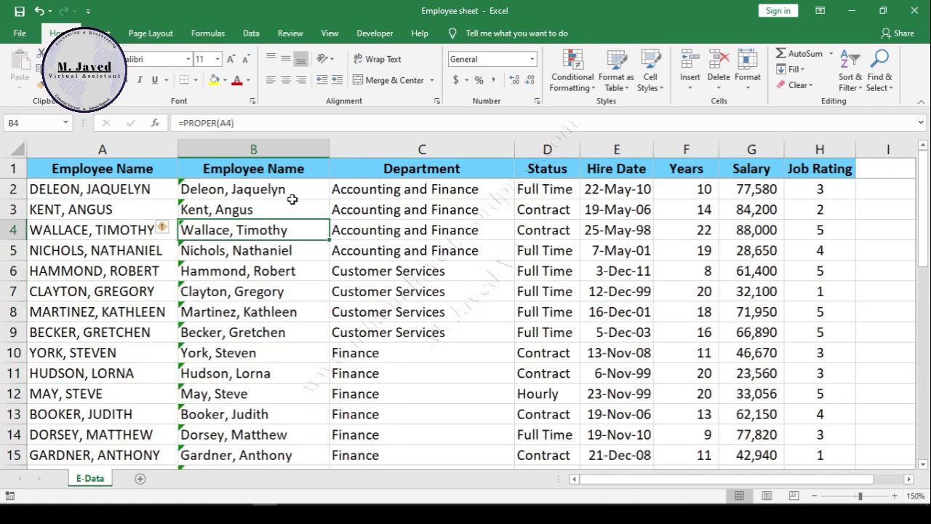
click(134, 245)
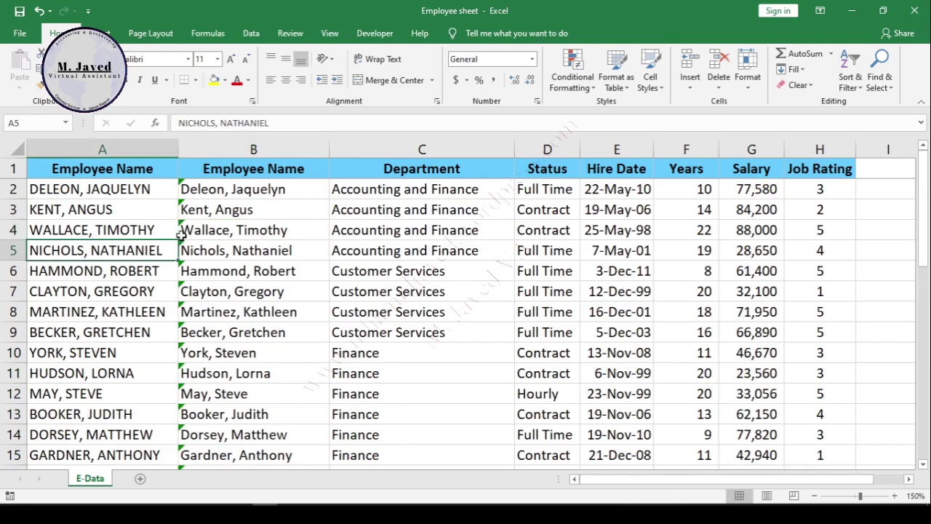
click(153, 232)
click(244, 225)
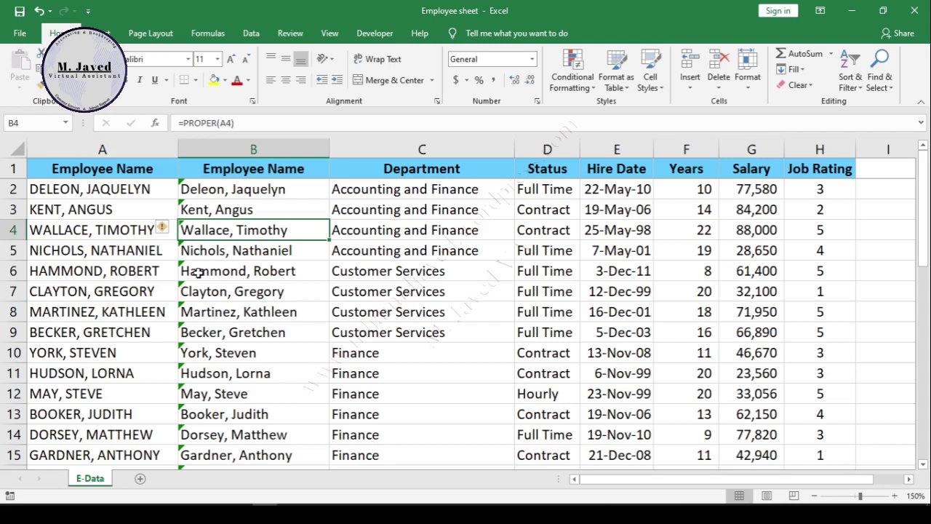
click(212, 290)
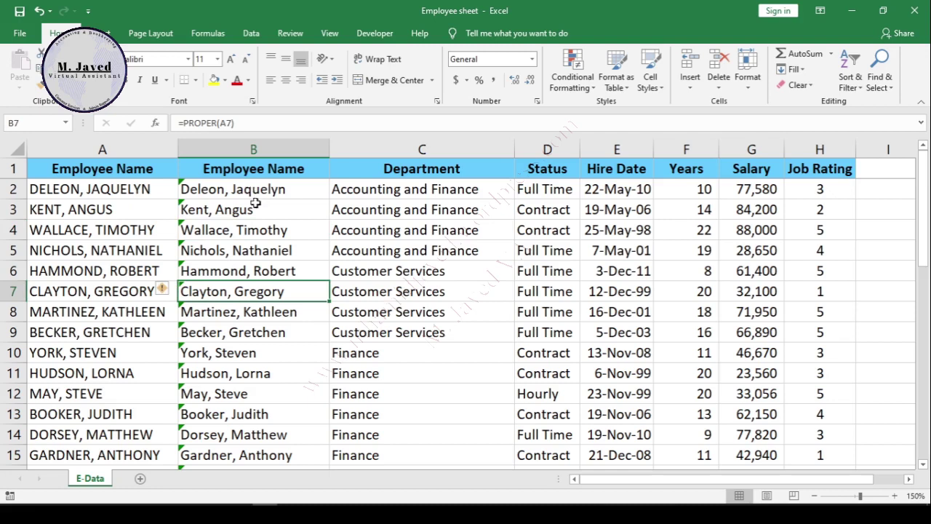
click(254, 149)
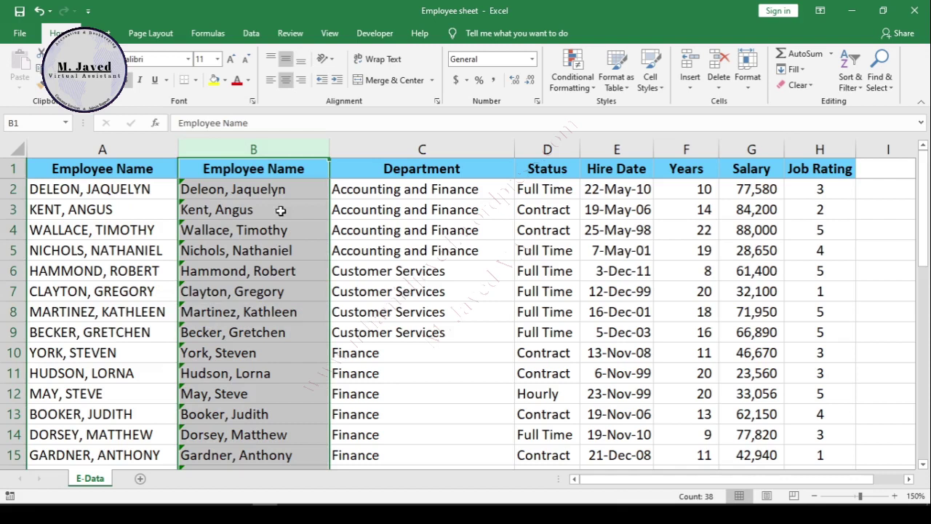
Copy the proper-case names in column B and paste them over column A as values only.
right_click(273, 251)
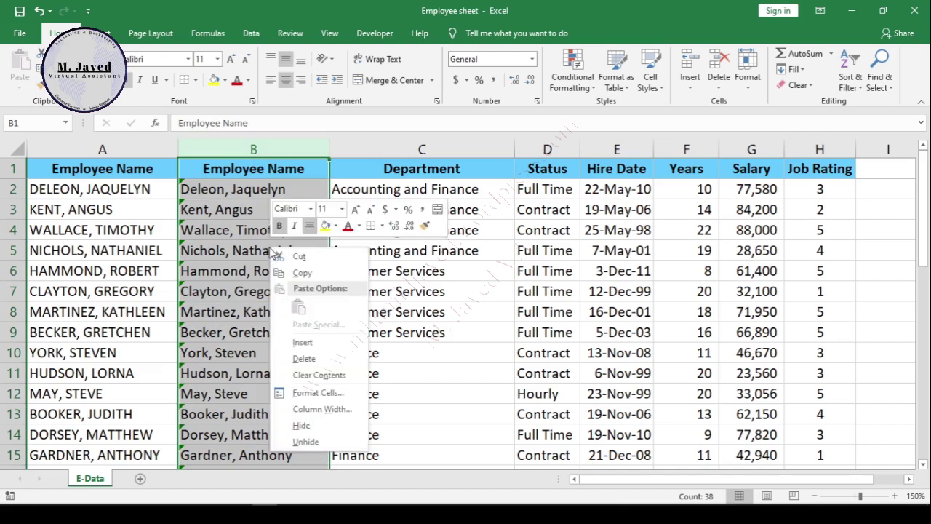
click(319, 270)
click(73, 149)
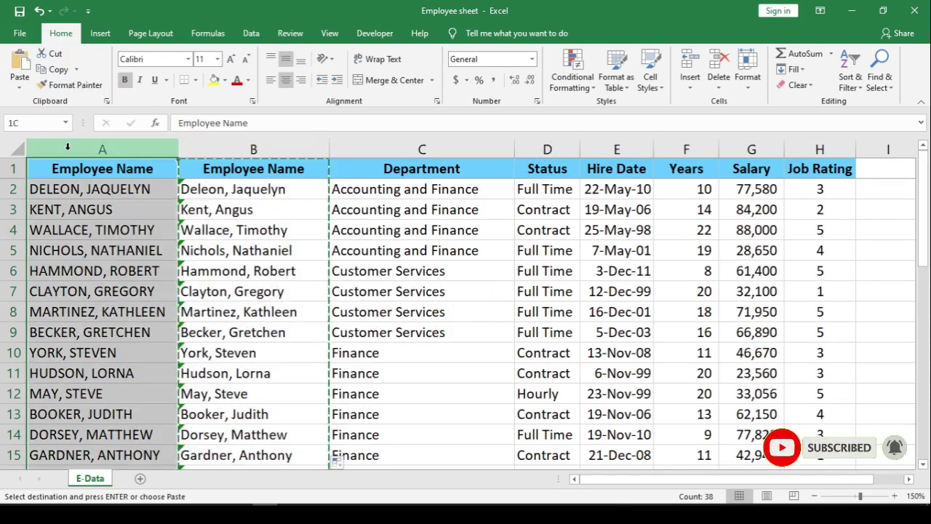
right_click(69, 209)
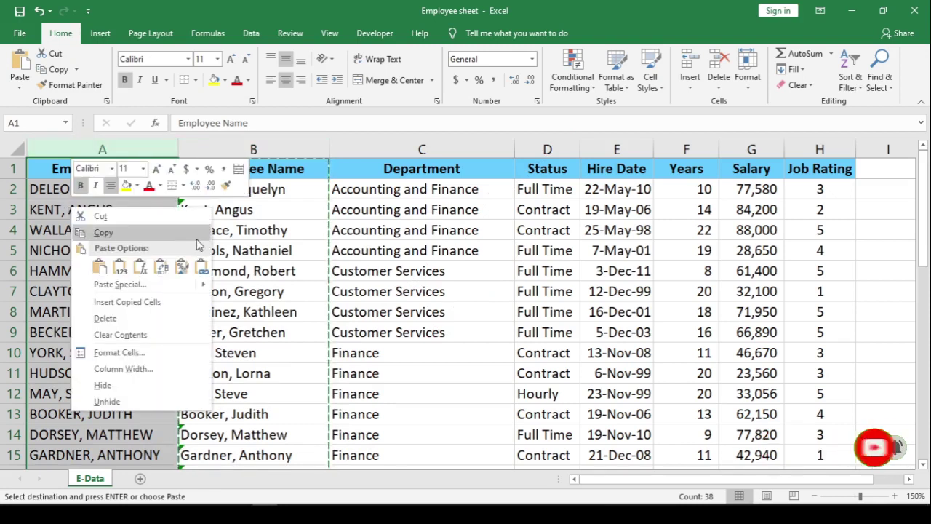
click(99, 267)
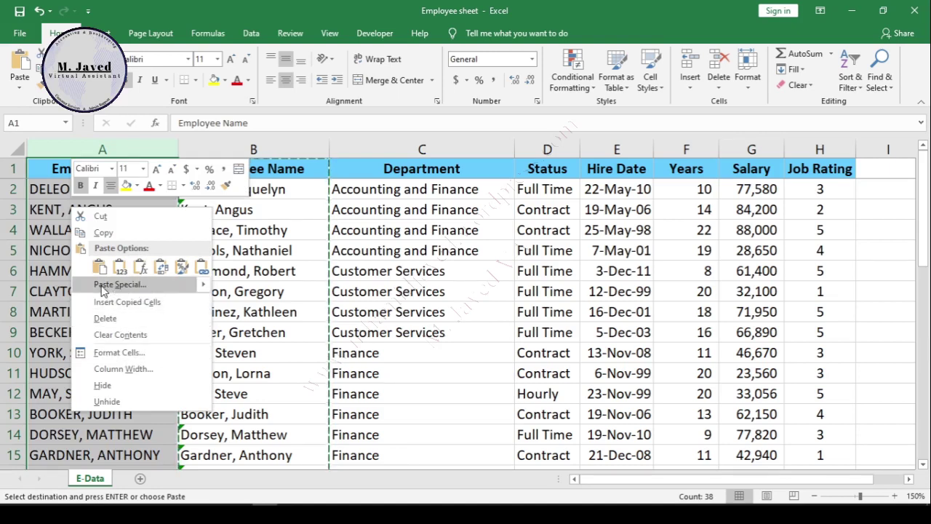
click(107, 285)
drag(132, 176, 413, 158)
click(319, 214)
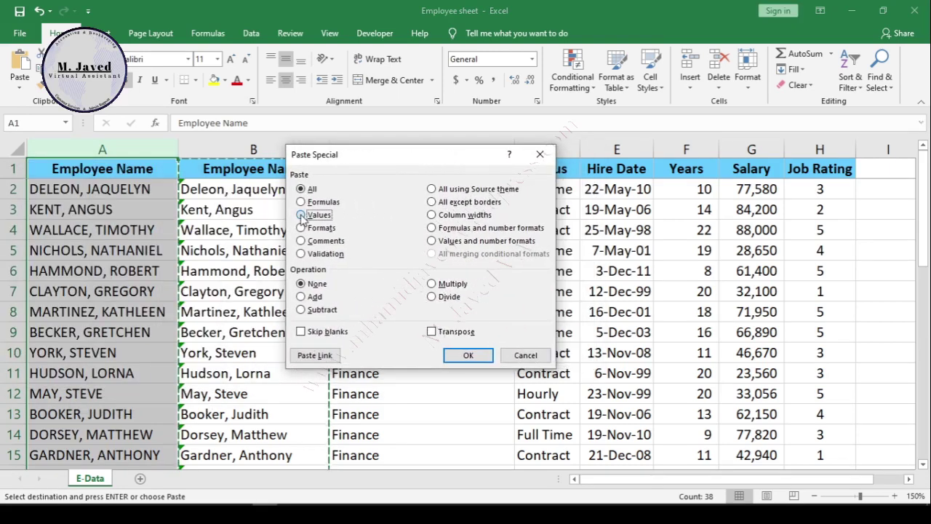
click(466, 355)
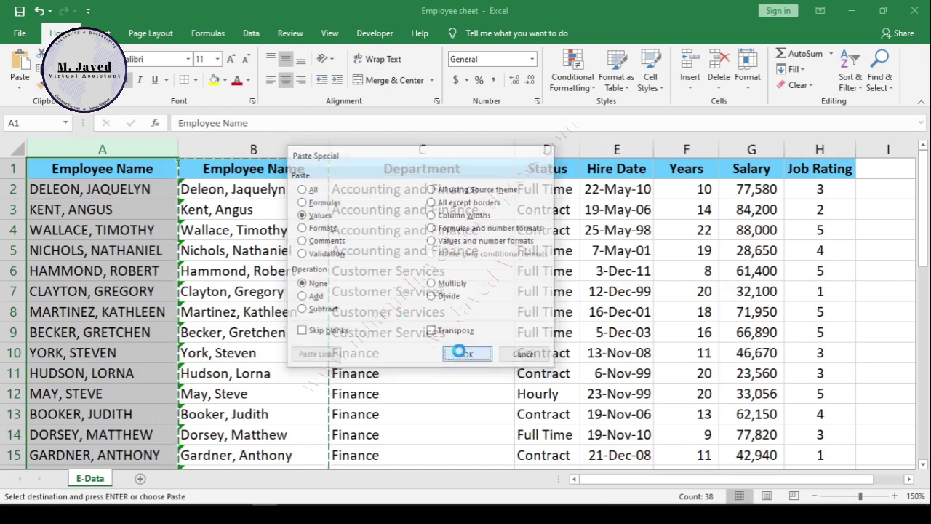
click(121, 273)
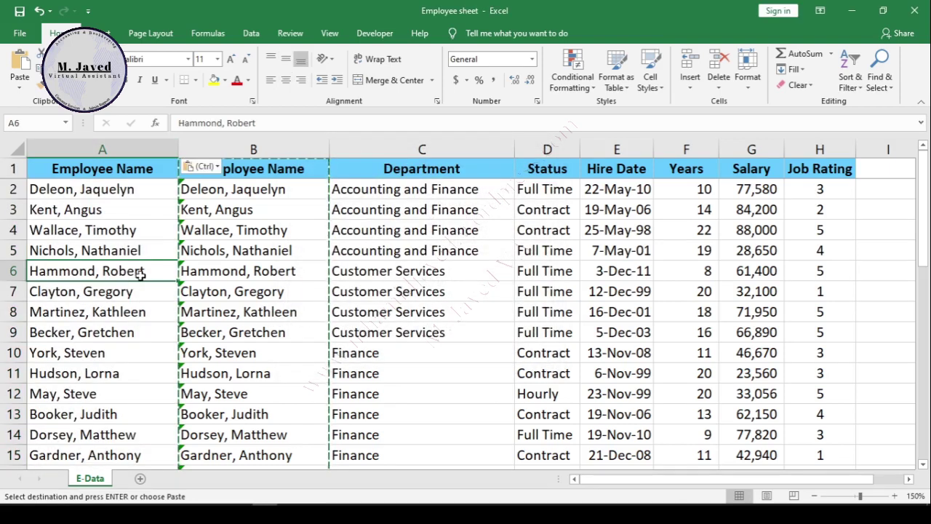
click(136, 233)
click(133, 190)
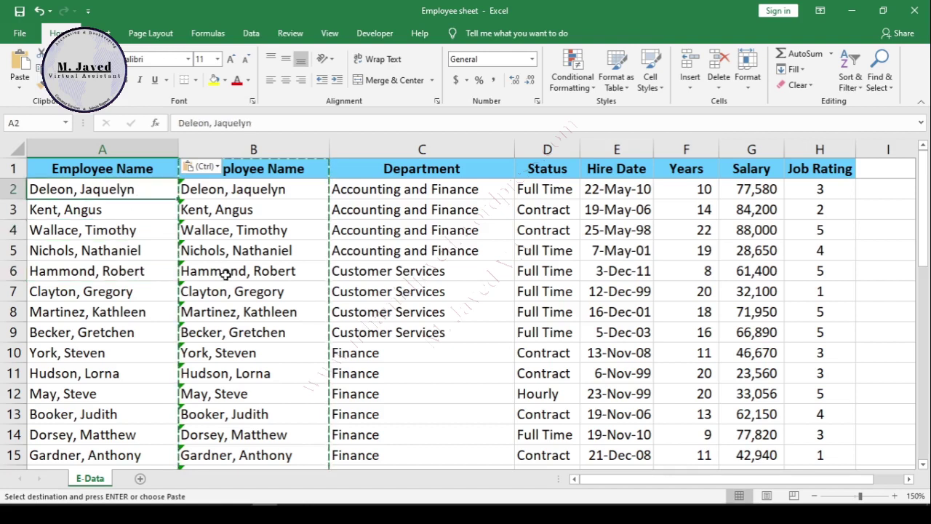
key(ctrl+z)
click(272, 288)
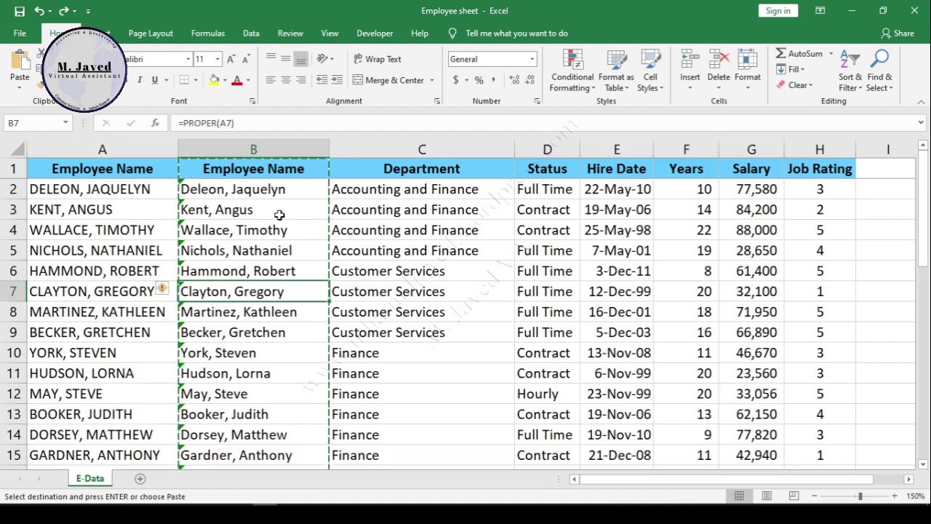
double_click(279, 214)
key(Return)
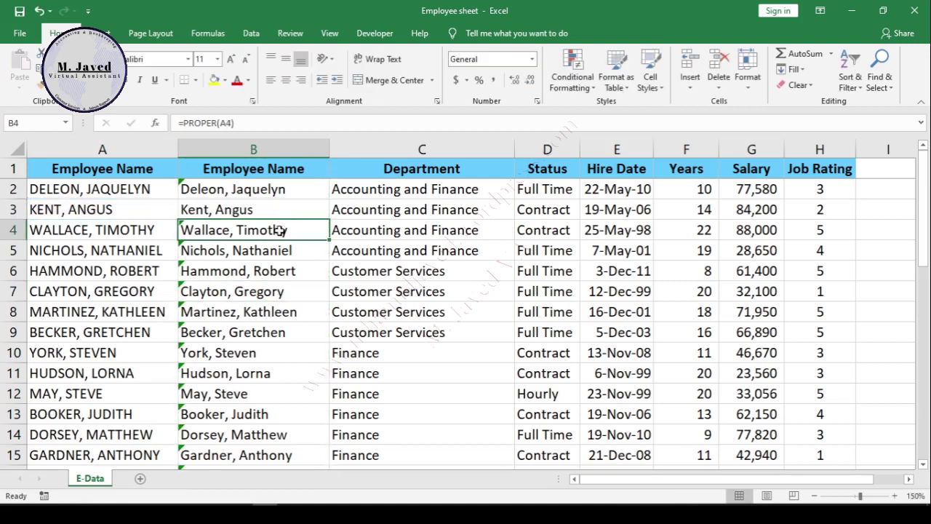
click(270, 269)
click(273, 149)
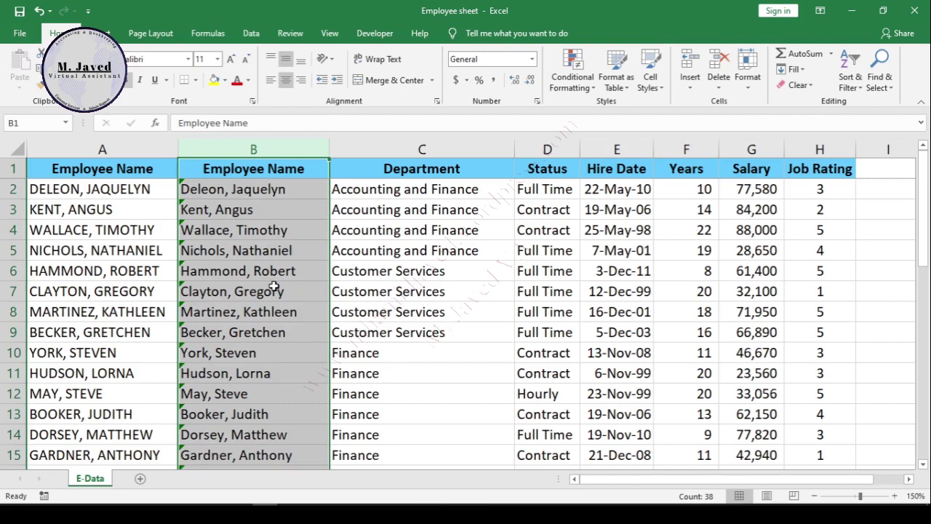
drag(330, 288, 170, 280)
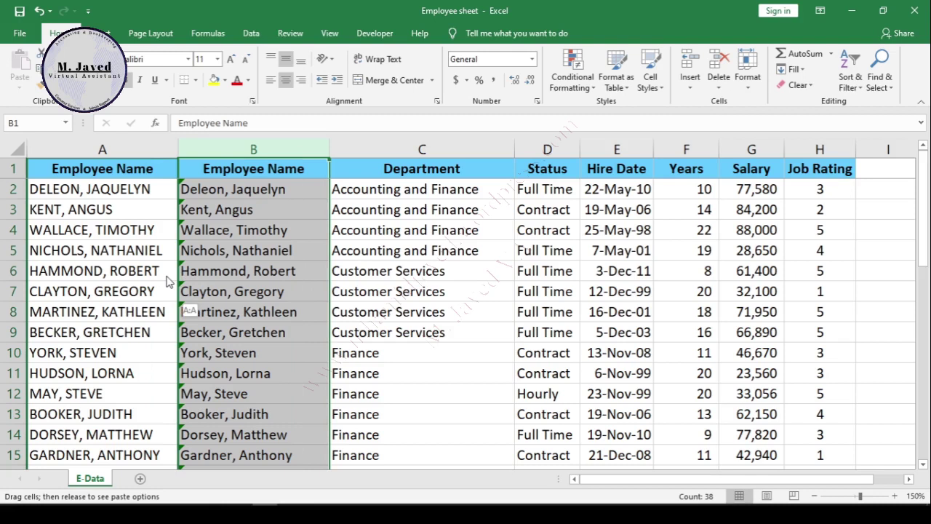
drag(167, 281, 167, 282)
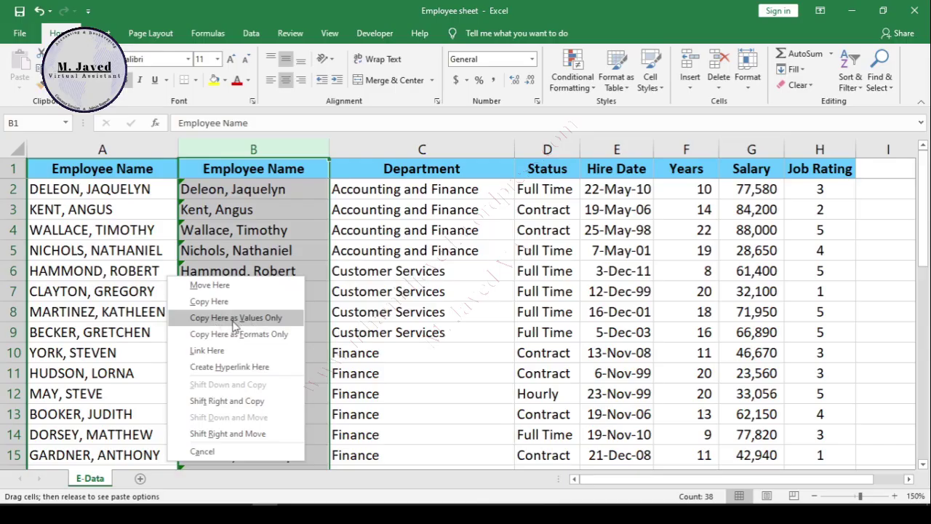
click(320, 259)
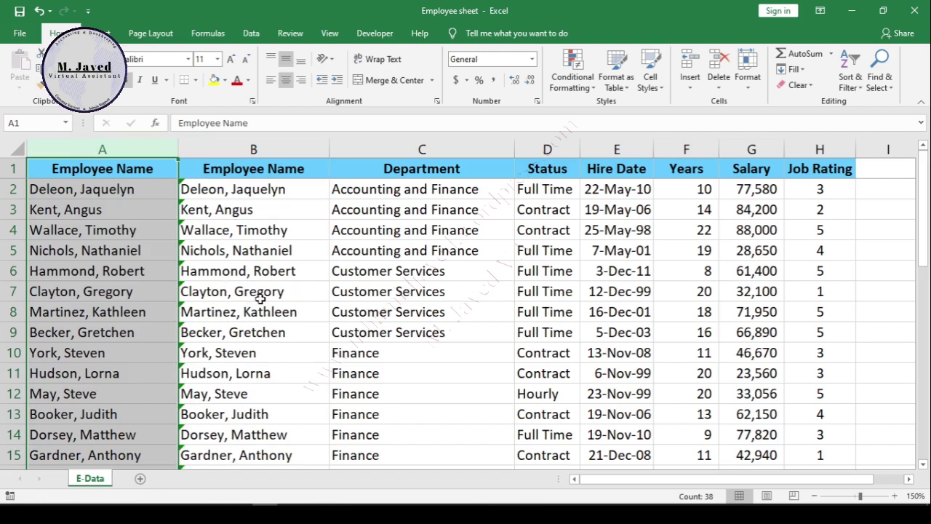
click(247, 272)
click(140, 274)
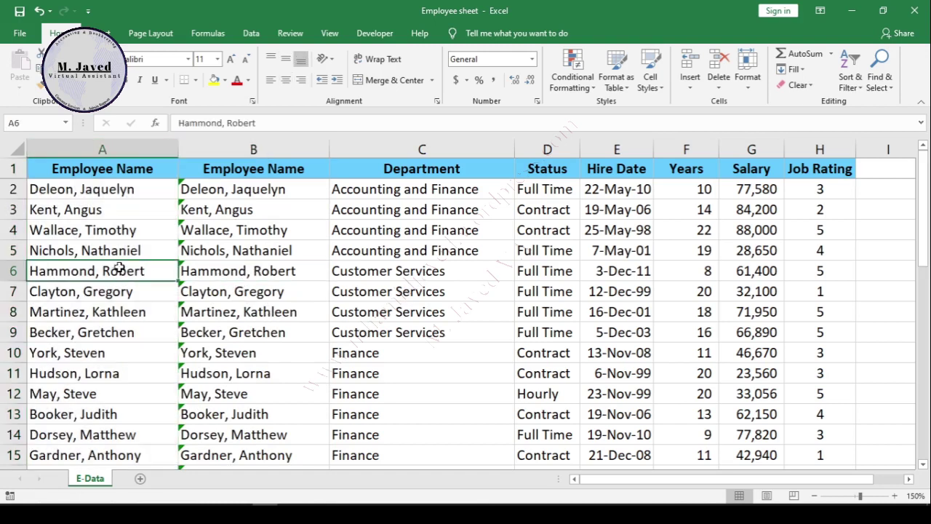
click(202, 293)
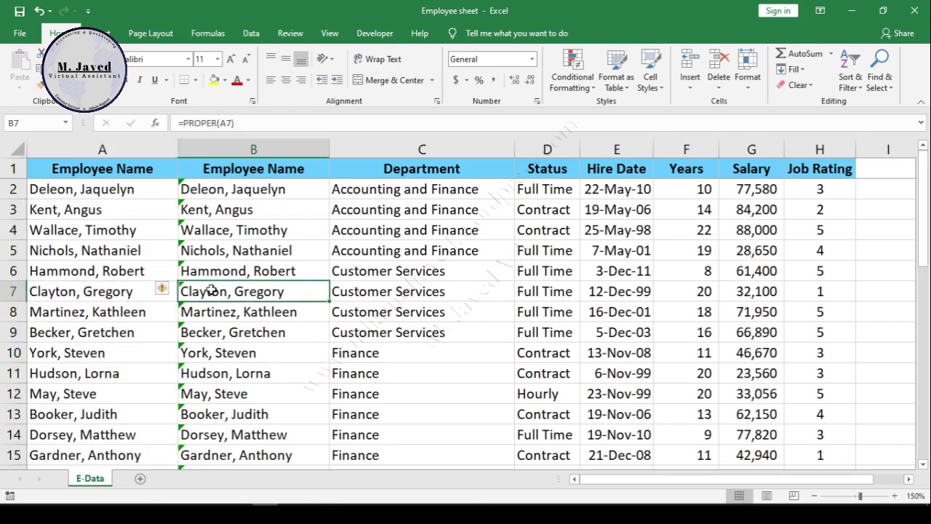
click(231, 250)
click(235, 148)
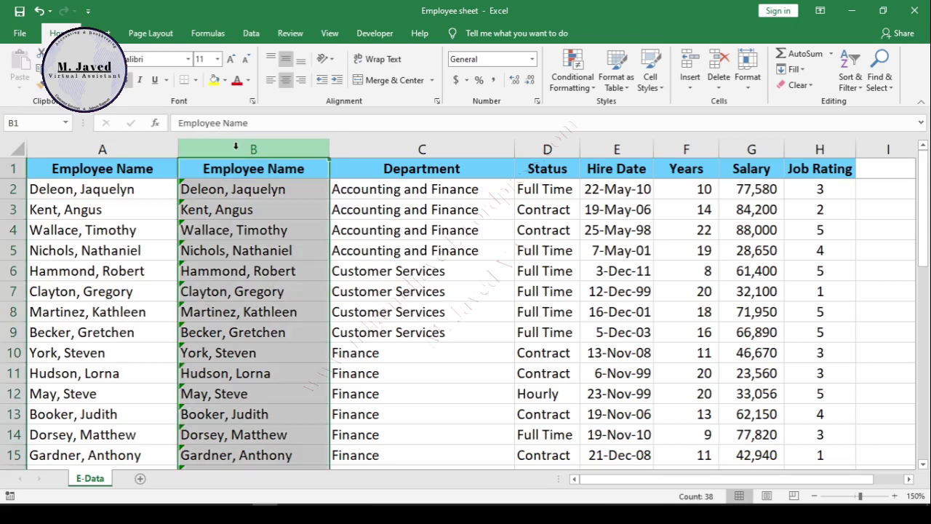
right_click(237, 149)
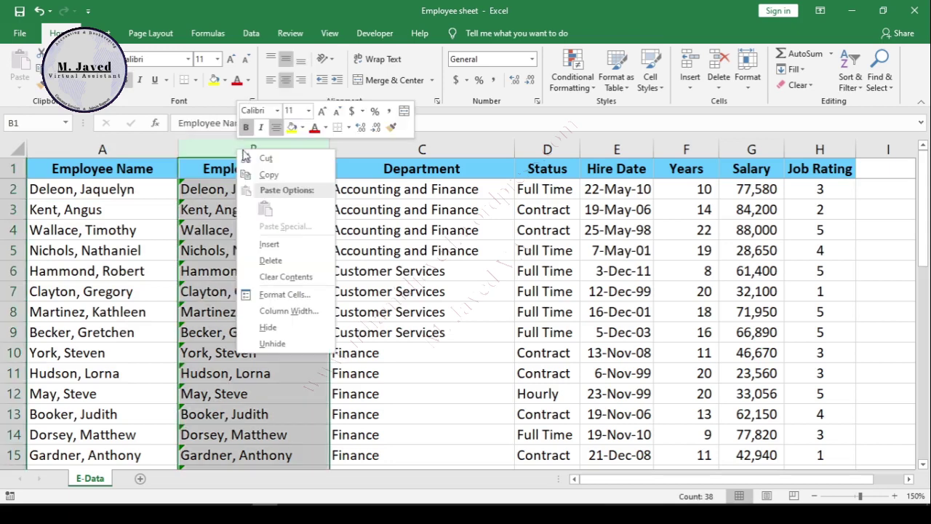
click(311, 260)
click(314, 288)
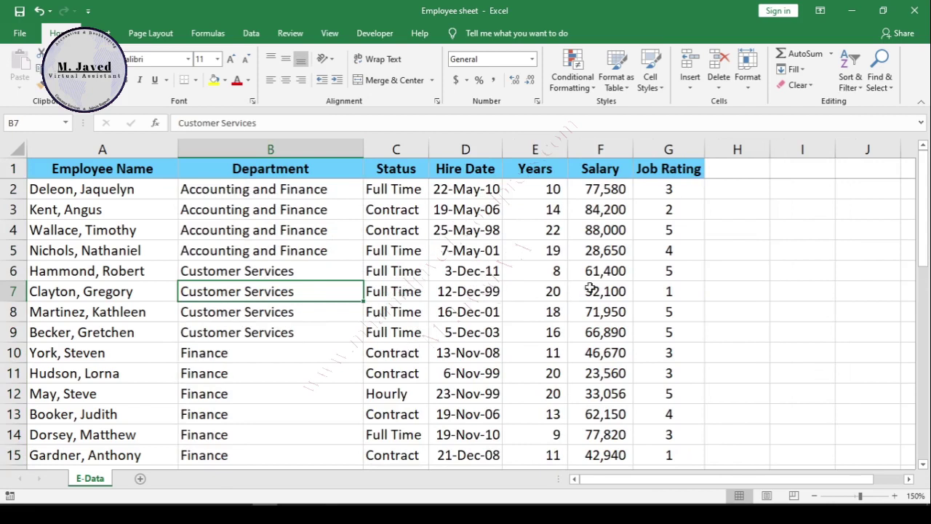
click(602, 251)
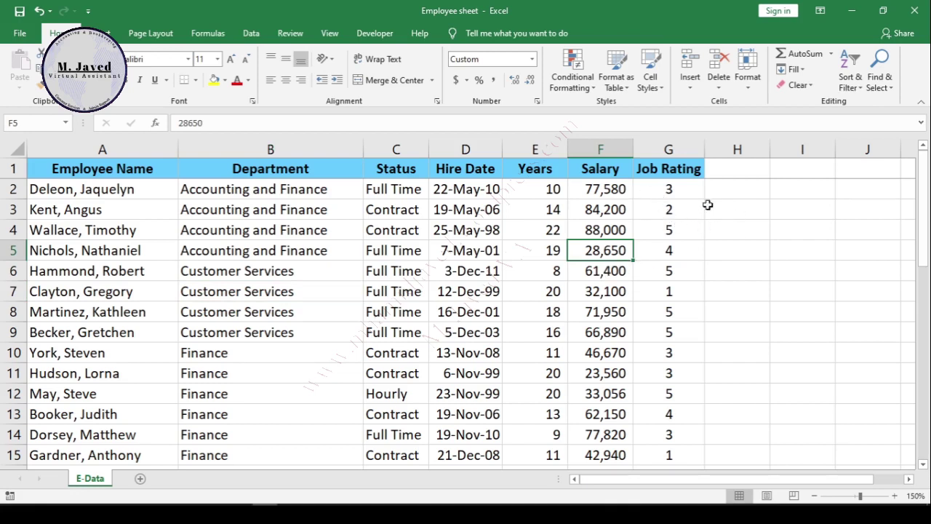
click(742, 170)
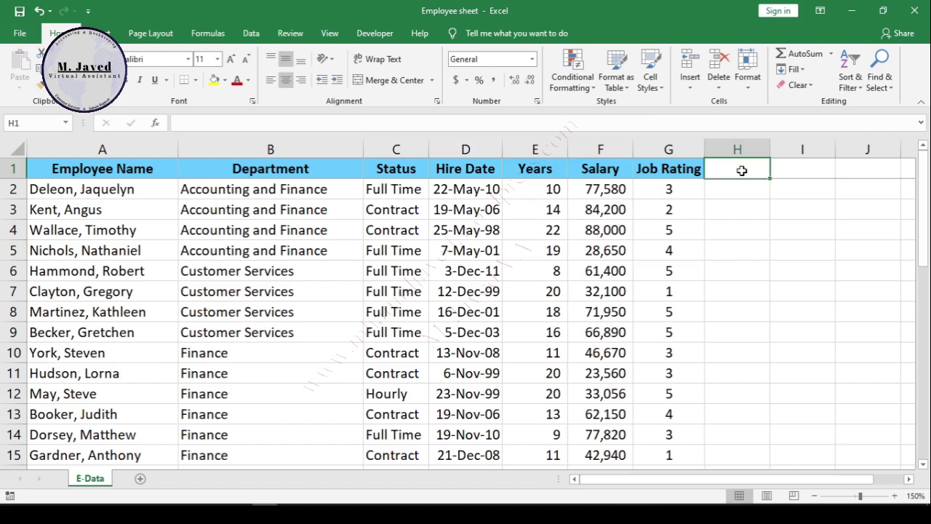
Head column H 'New Salary' and enter =F2+5000 in H2.
text(New )
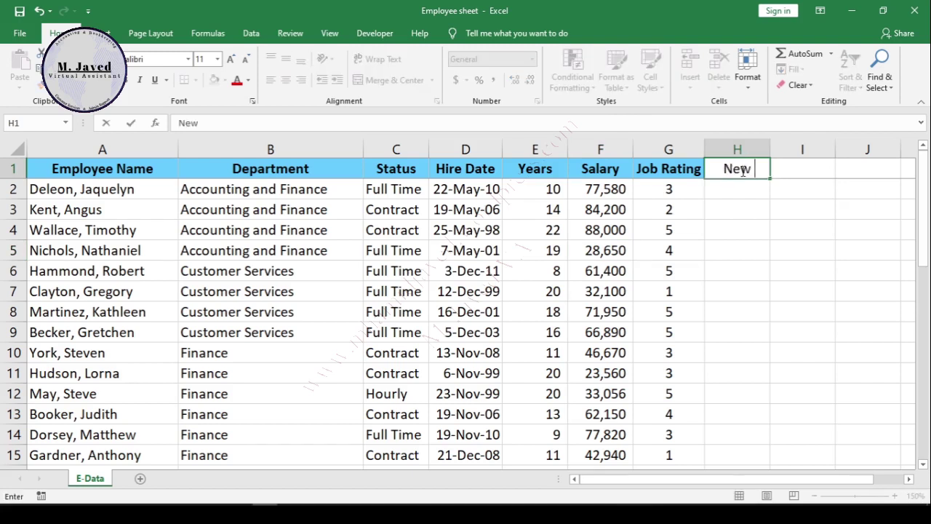
text(Salary)
click(738, 193)
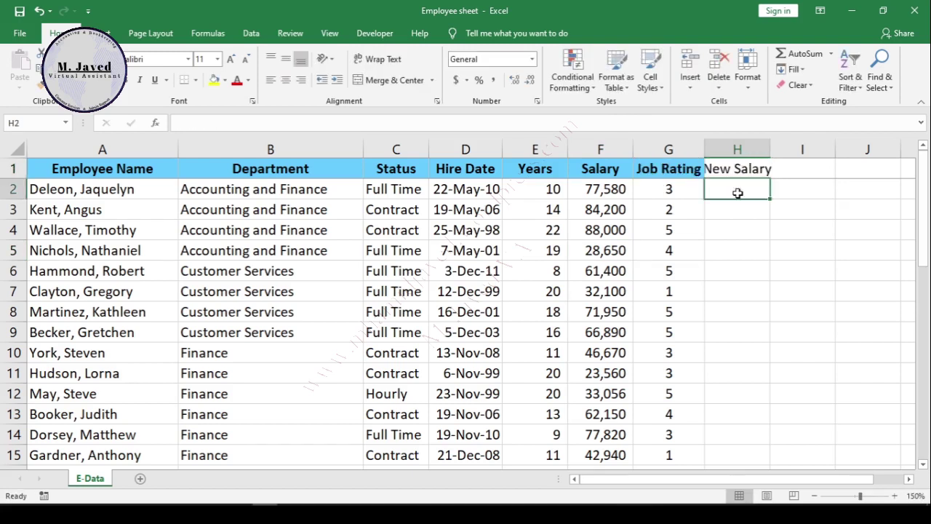
text(=)
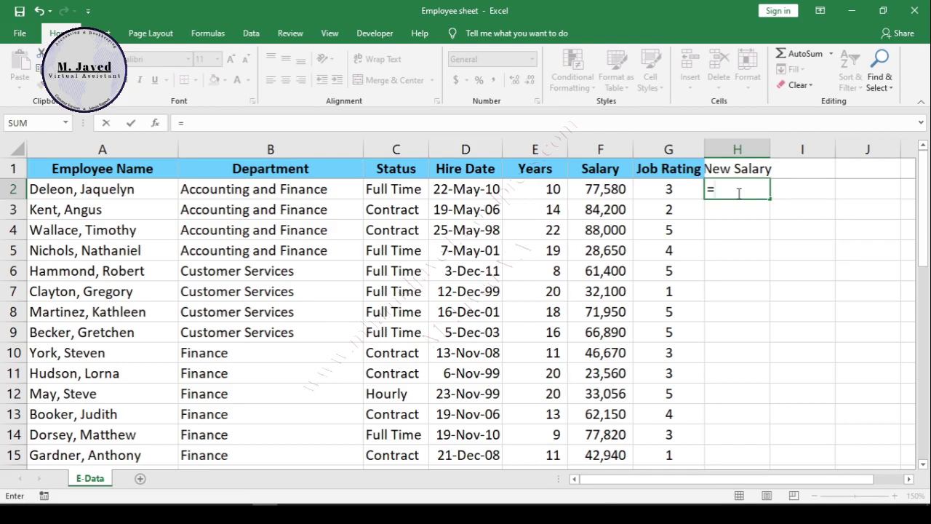
click(622, 188)
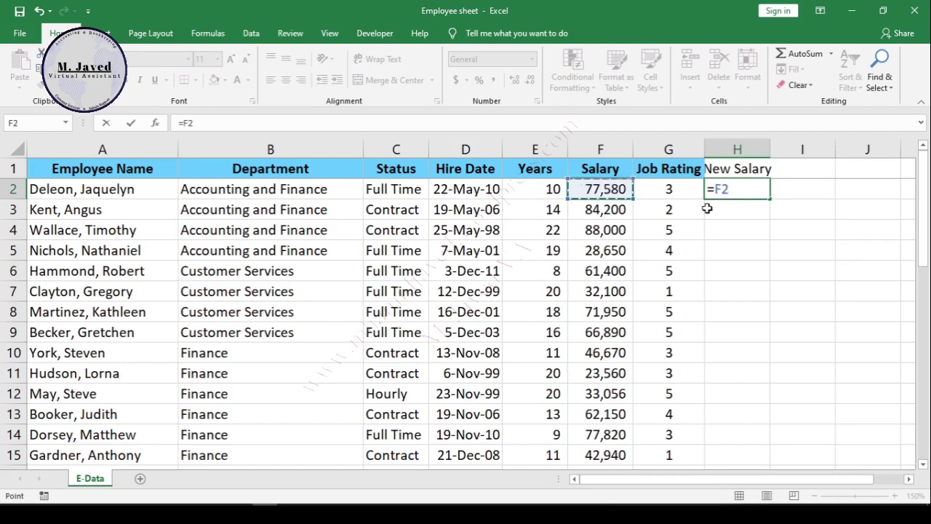
text(+)
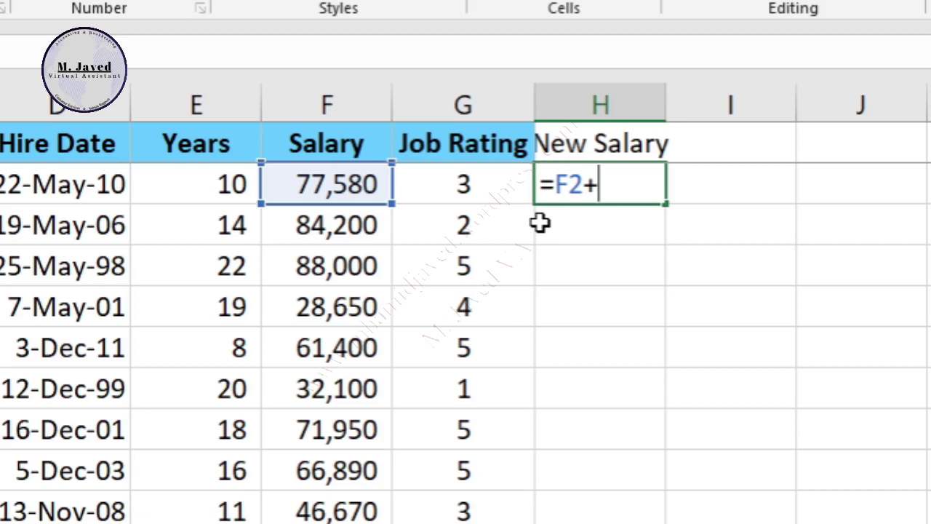
text(5000)
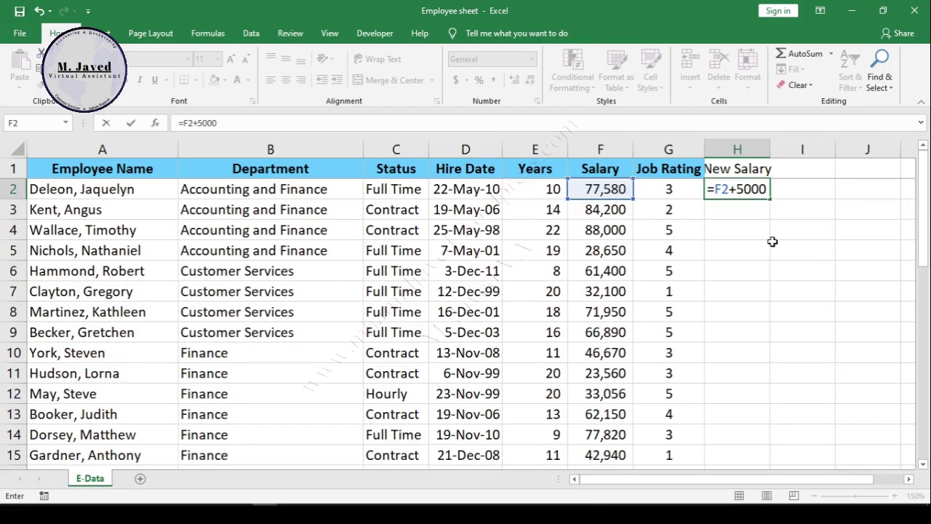
key(Return)
Fill the =F2+5000 formula down the New Salary column.
click(732, 193)
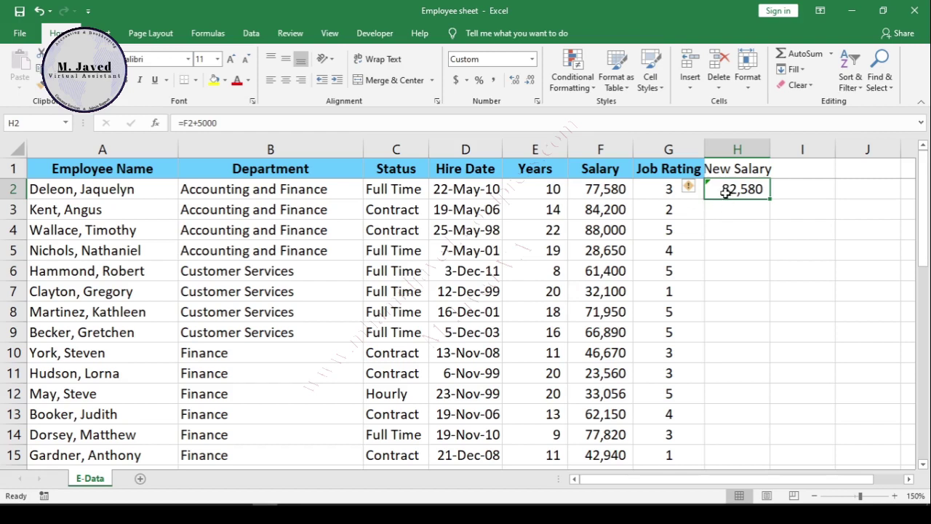
click(750, 211)
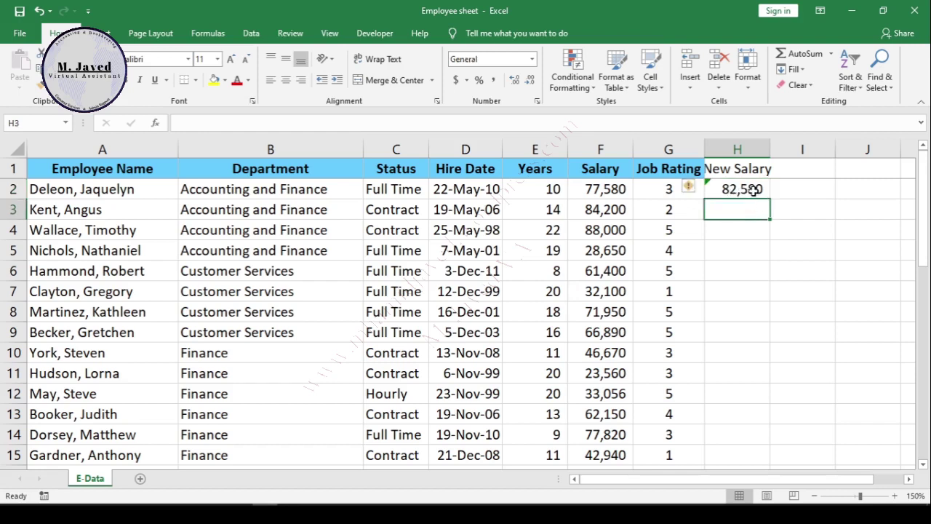
click(749, 192)
double_click(770, 198)
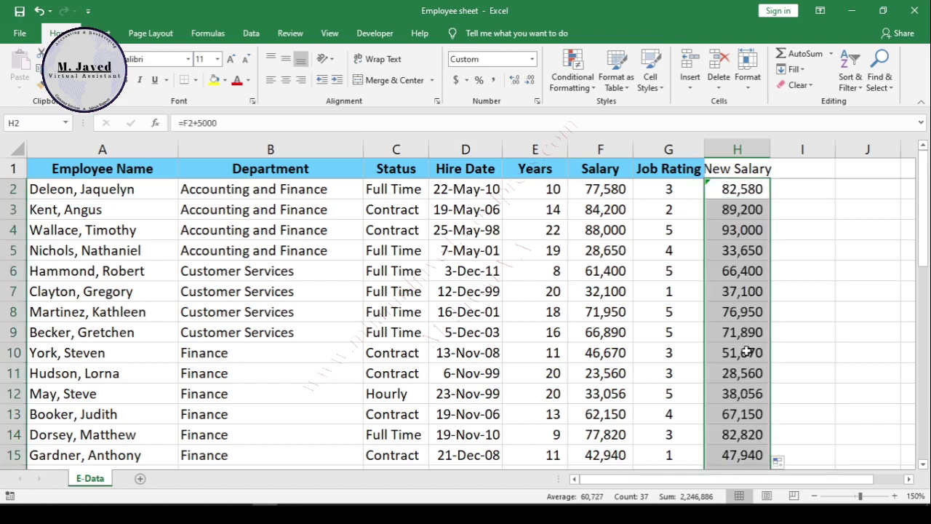
click(733, 232)
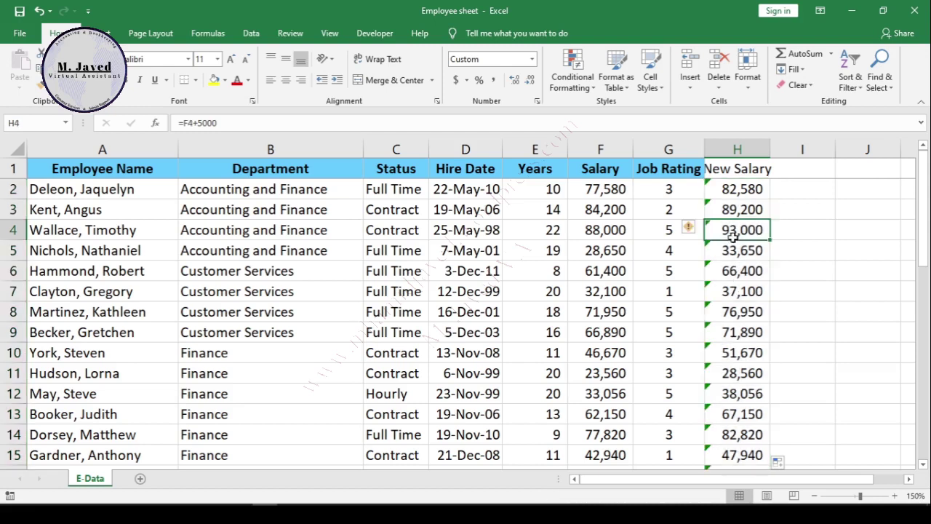
click(739, 150)
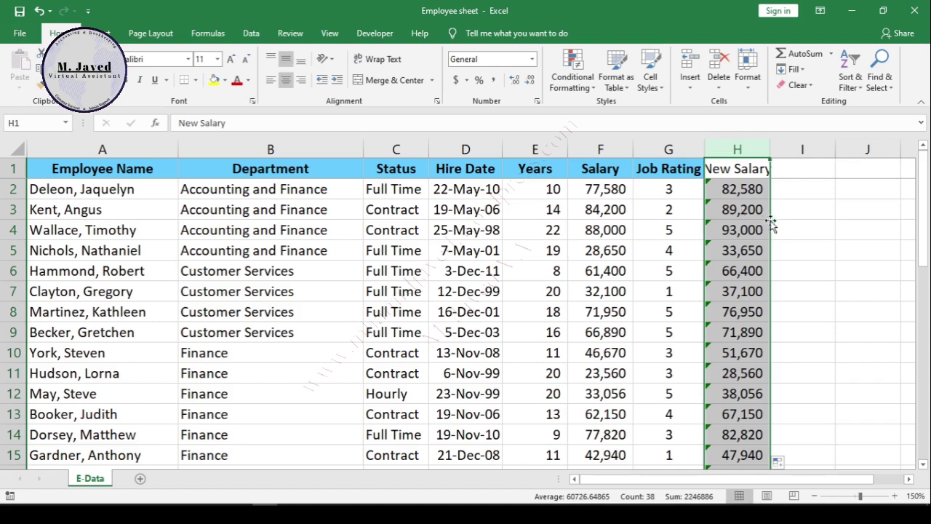
Right-drag the New Salary column onto Salary column F and copy it there as values only.
drag(772, 227, 769, 231)
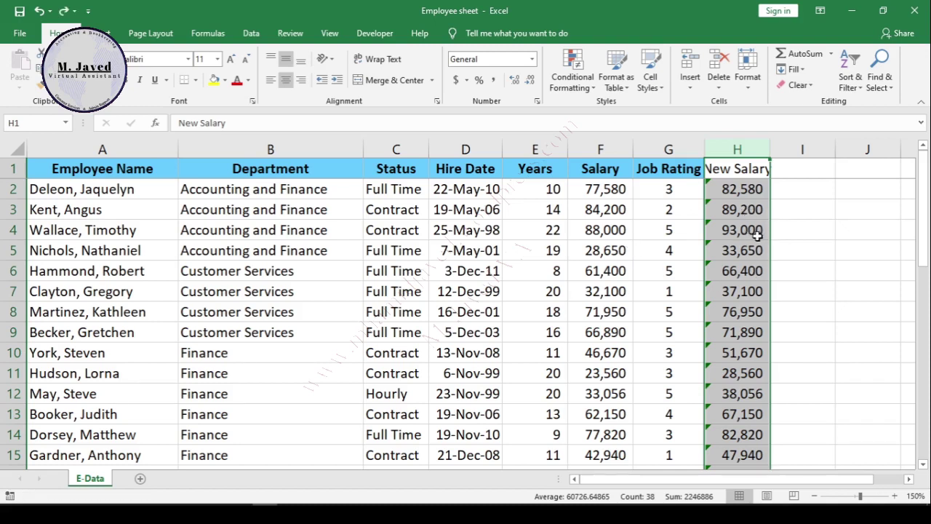
drag(768, 241, 622, 230)
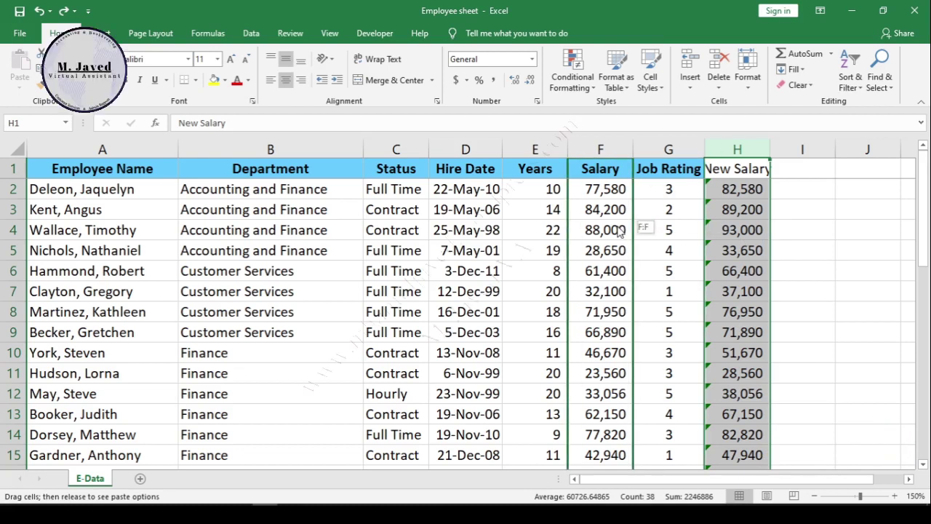
drag(619, 231, 619, 230)
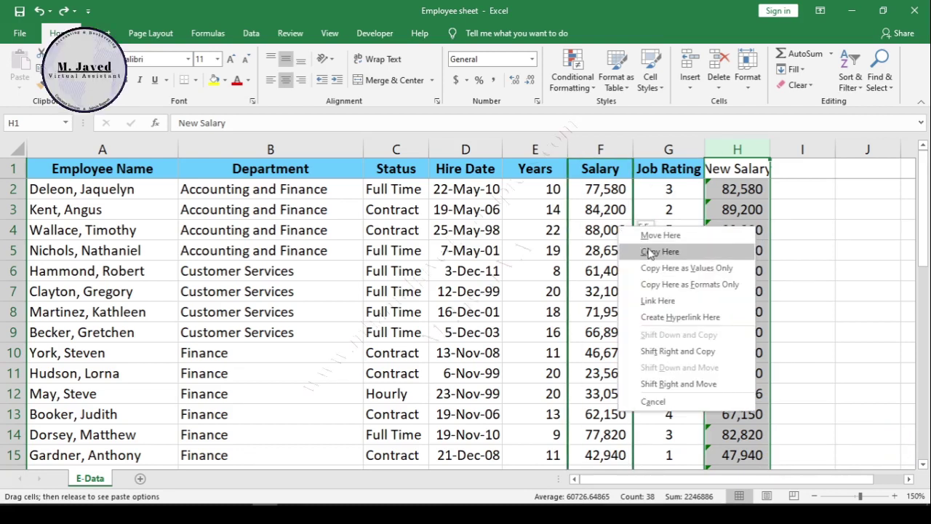
click(689, 269)
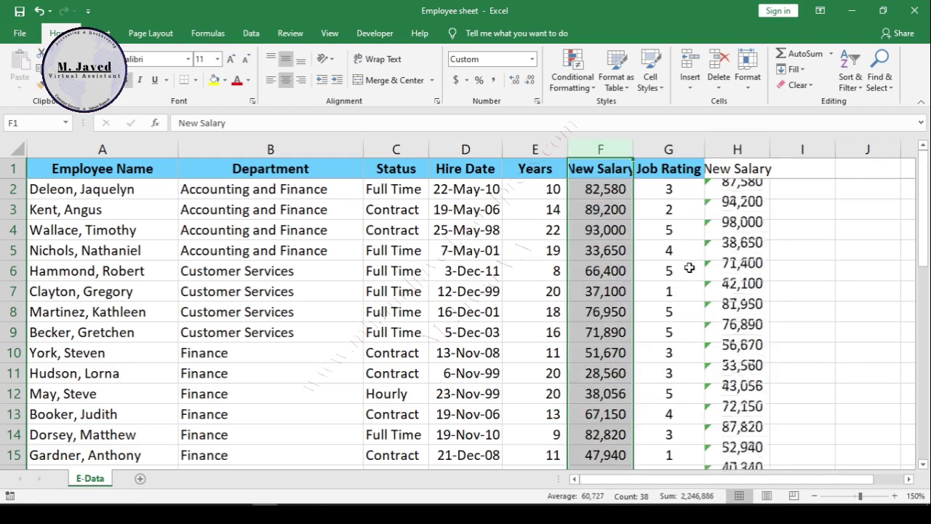
Check that column F cells now hold plain raised-salary values.
click(613, 306)
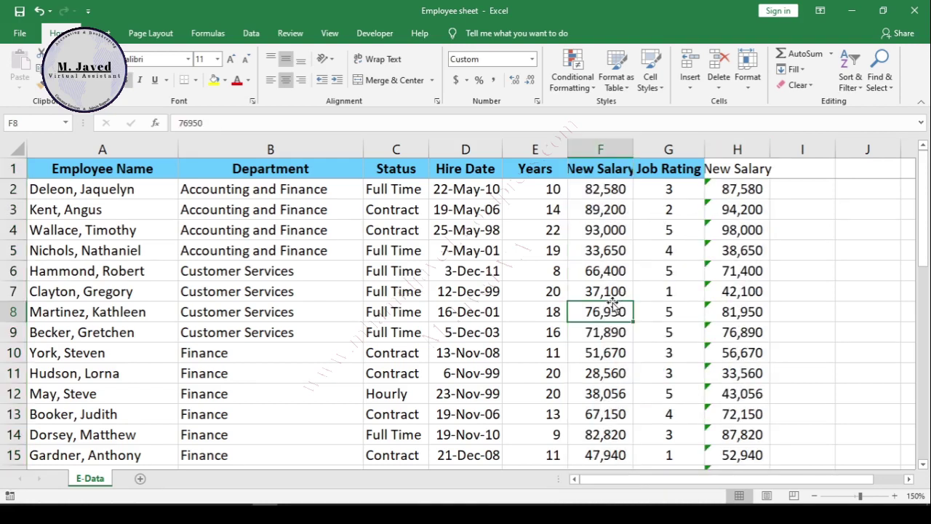
click(608, 230)
click(603, 193)
click(605, 276)
click(610, 353)
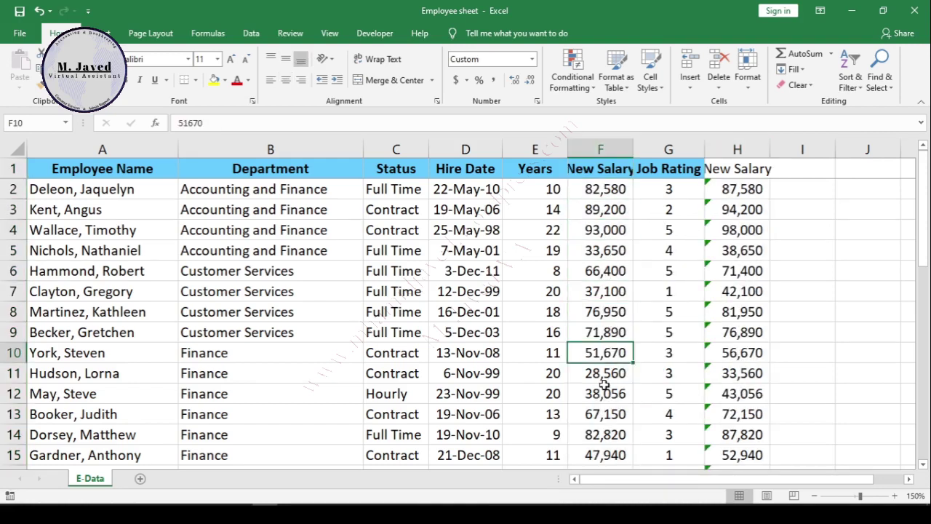
click(604, 391)
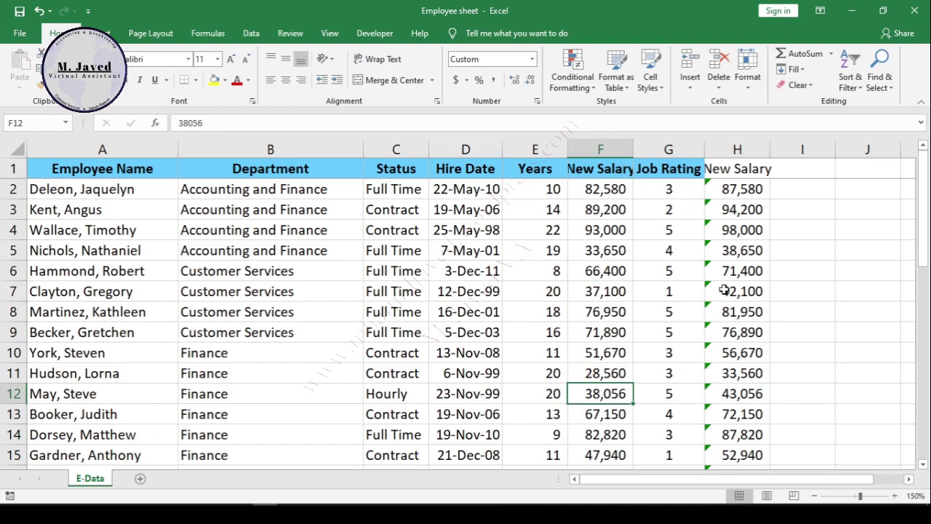
Inspect the H7 formula and select helper column H down to the data end.
click(724, 289)
click(732, 174)
key(ctrl+shift+Down)
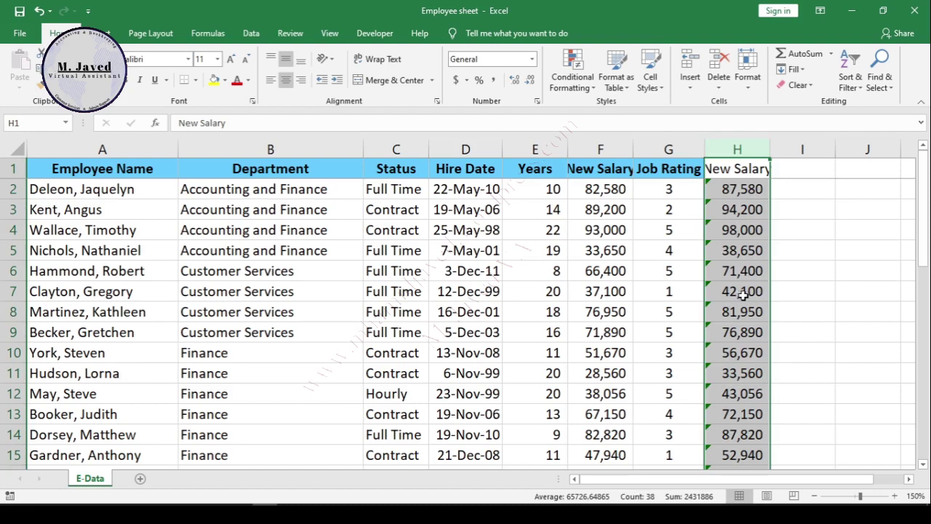
Clear helper column H and verify column F keeps its New Salary values like 37,100.
right_click(735, 149)
click(735, 277)
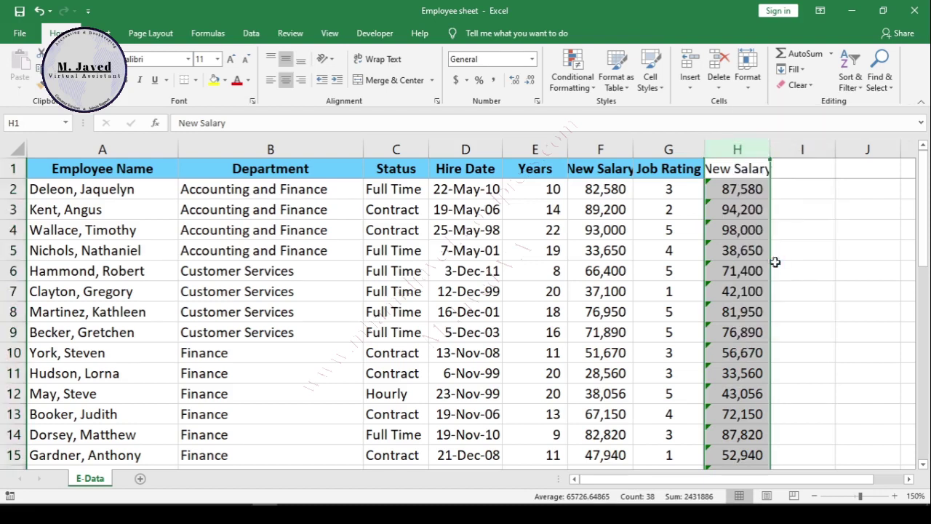
click(735, 278)
click(663, 276)
click(601, 275)
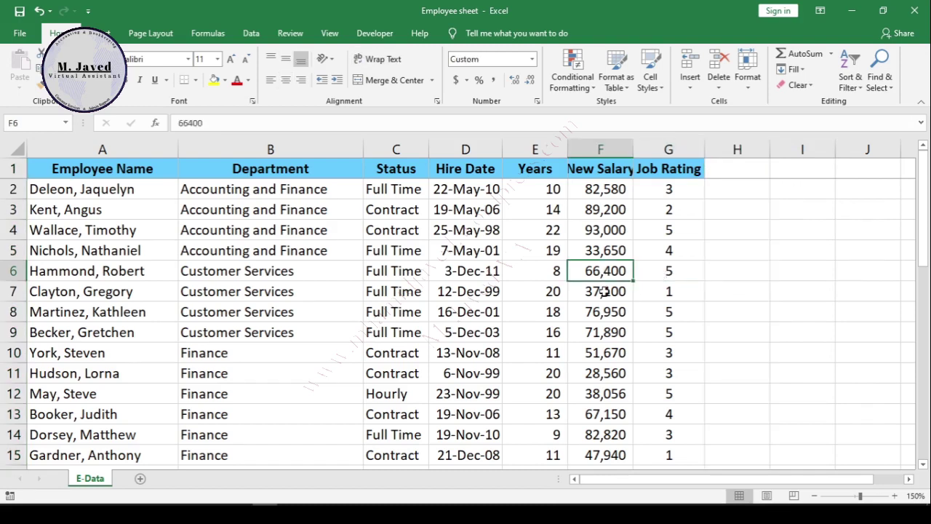
click(608, 253)
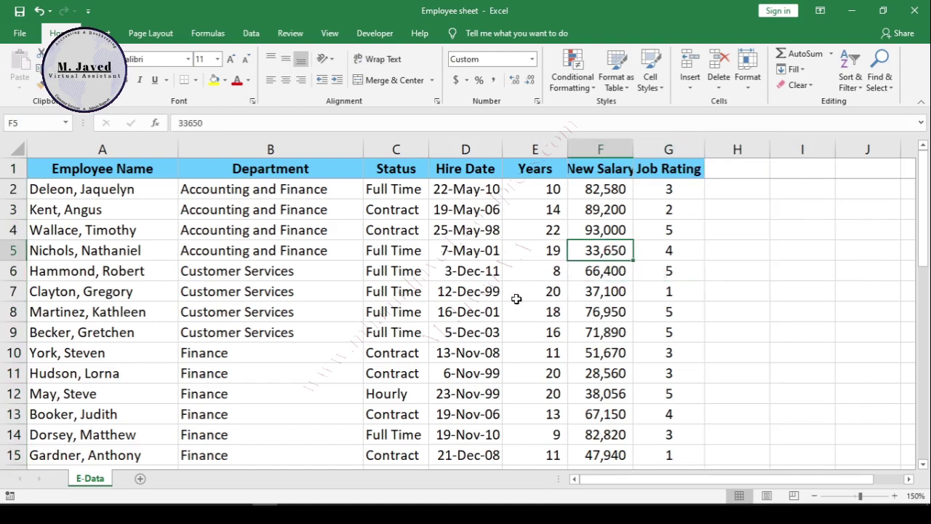
click(709, 307)
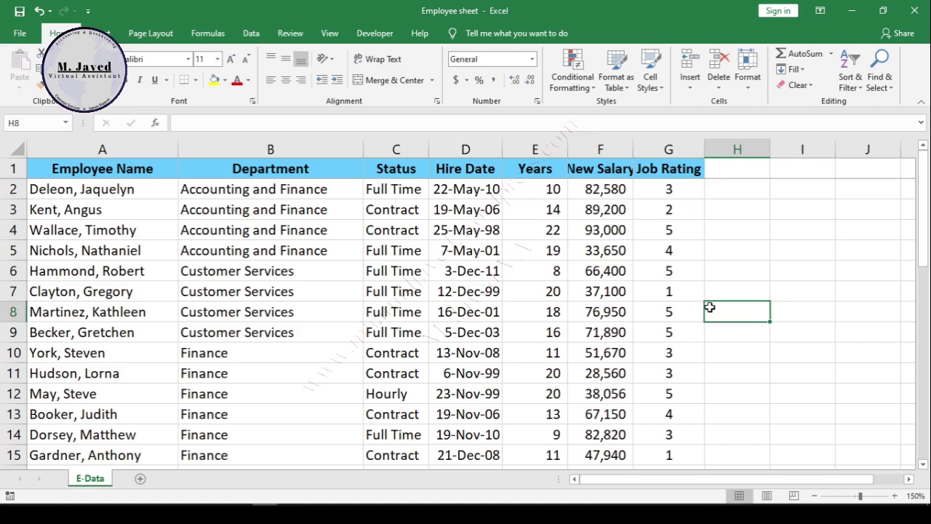
click(610, 291)
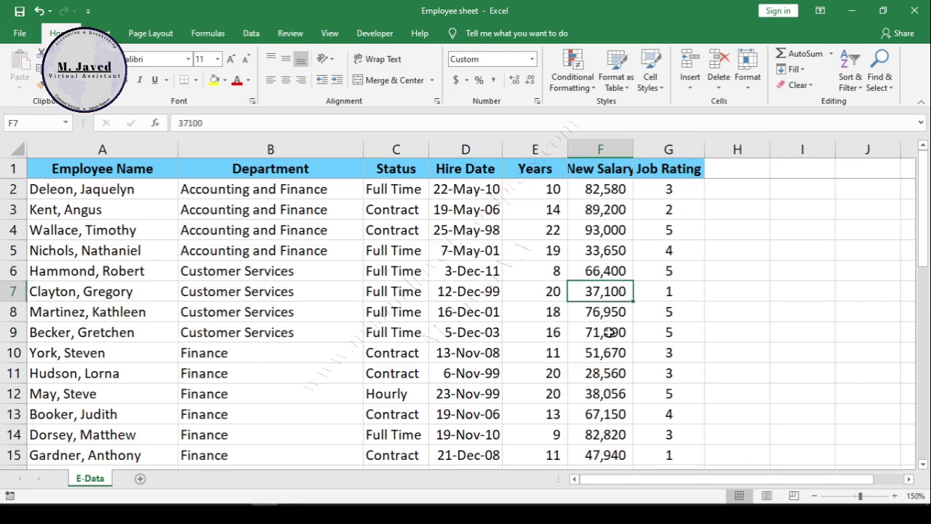